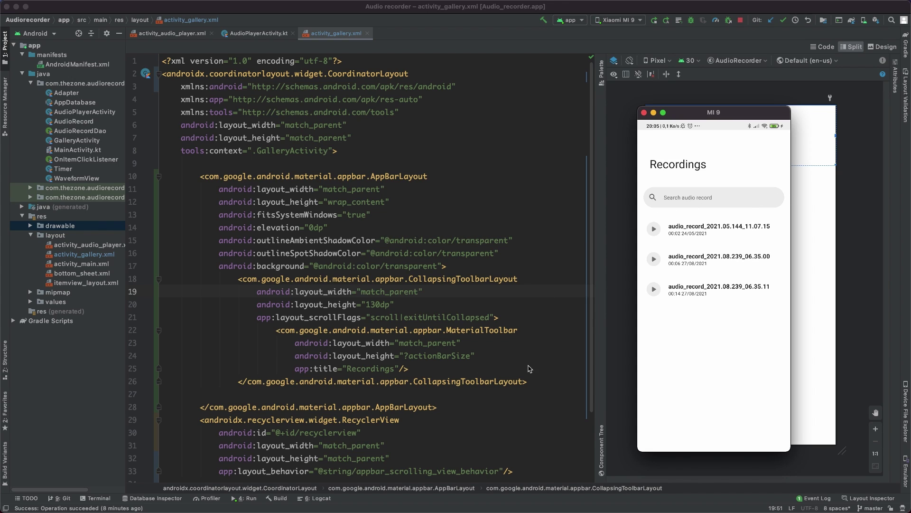
Add a TextInputLayout below CollapsingToolbarLayout with wrap_content size and app:hintEnabled="false"
left_click(526, 395)
key("Return")
key("Return")
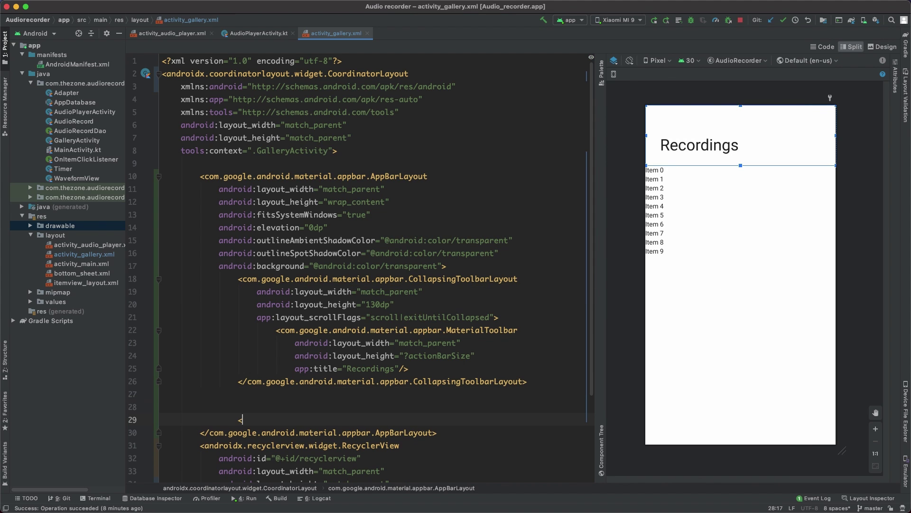
type("<Text")
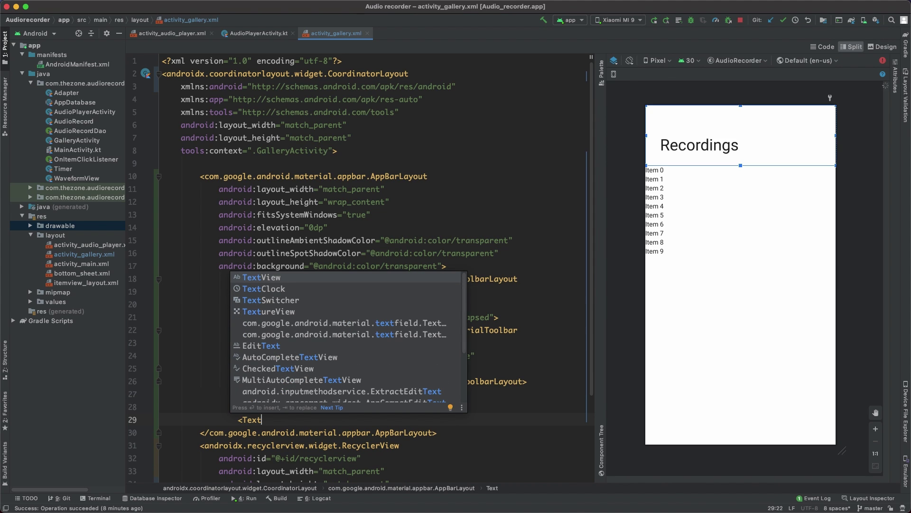
type("InputLay")
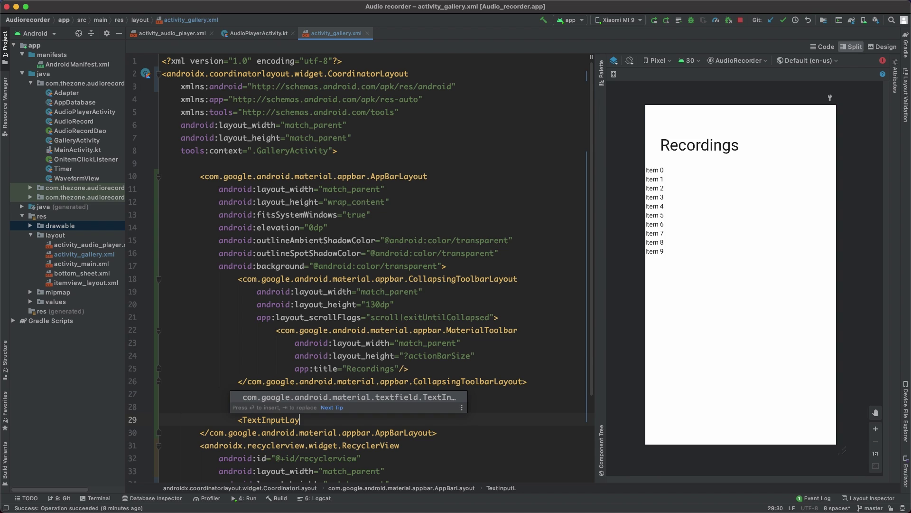
key("Return")
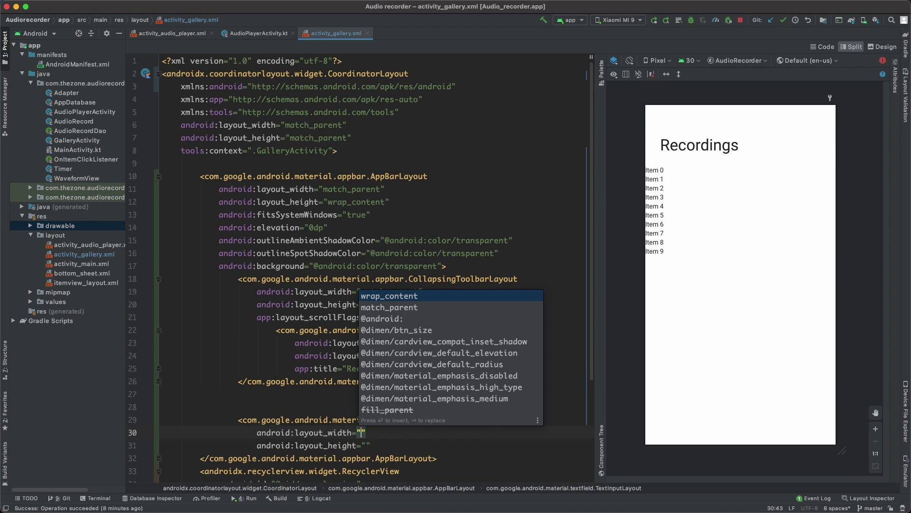
key("Return")
key("Return")
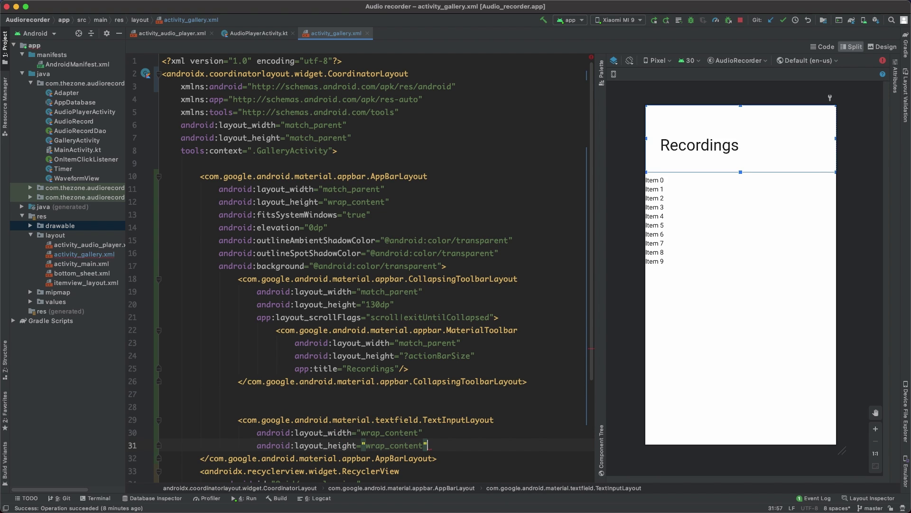
key("Return")
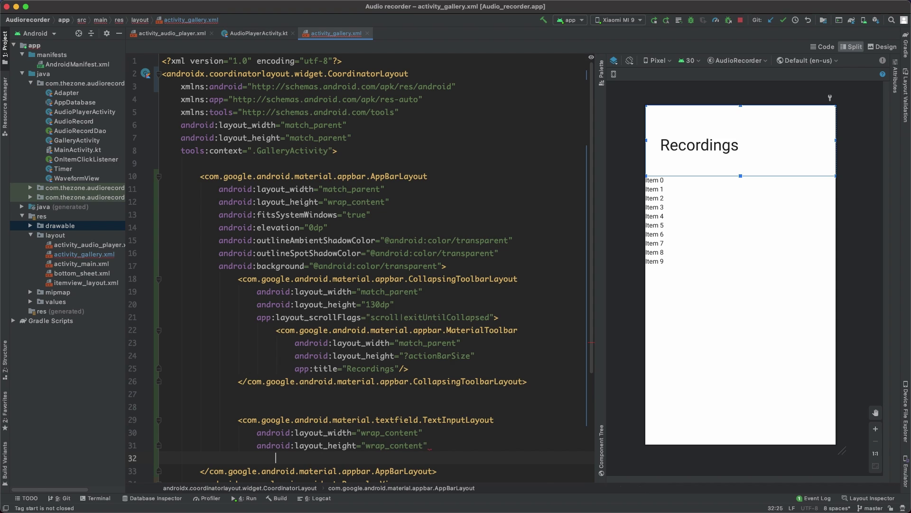
type("hinte")
key("Return")
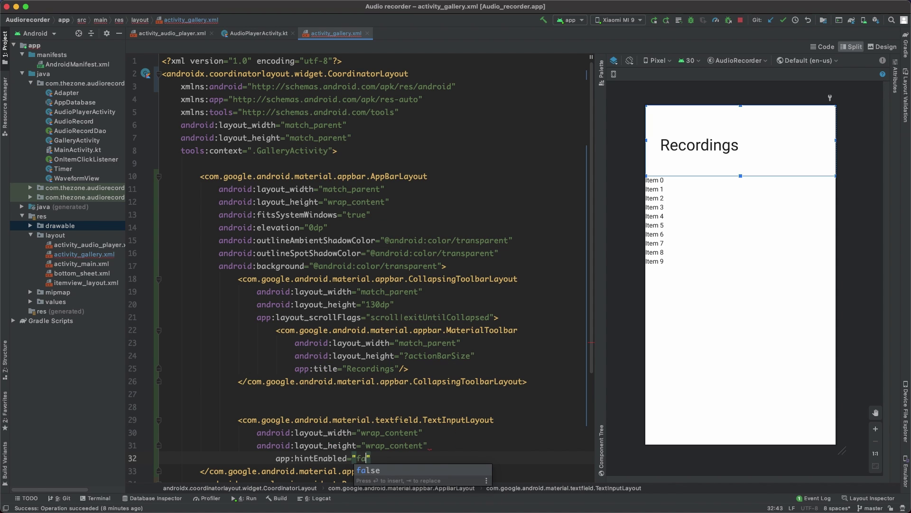
key("Return")
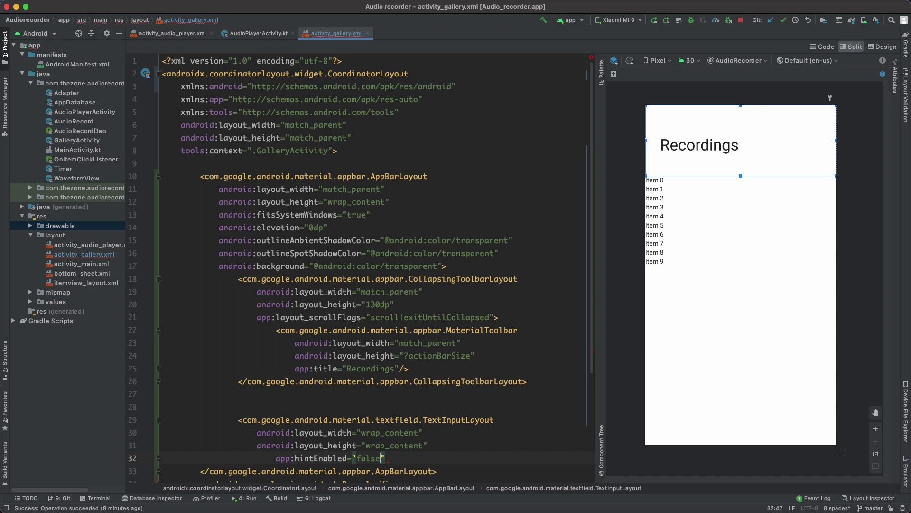
type(">")
Nest a TextInputEditText with match_parent width, wrap_content height and id @+id/search_input
key("Return")
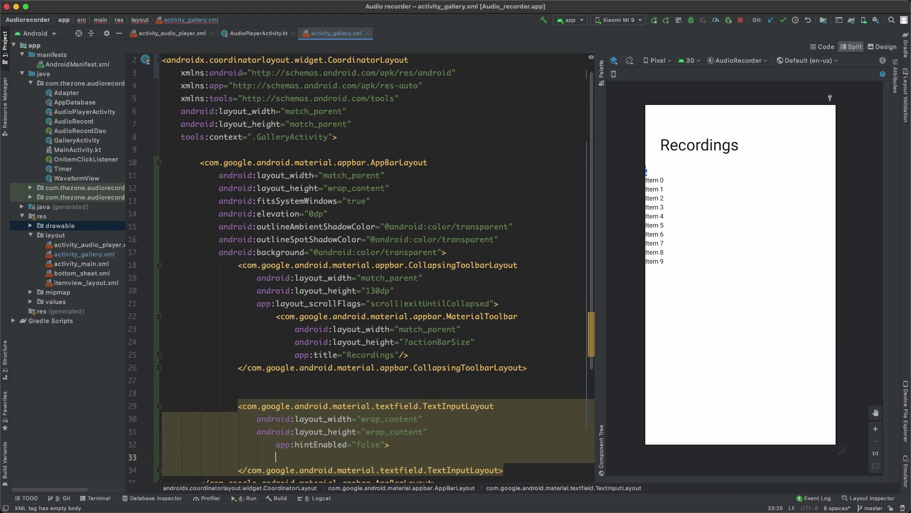
type("<TextInputEditTe")
key("Return")
key("Down")
key("Return")
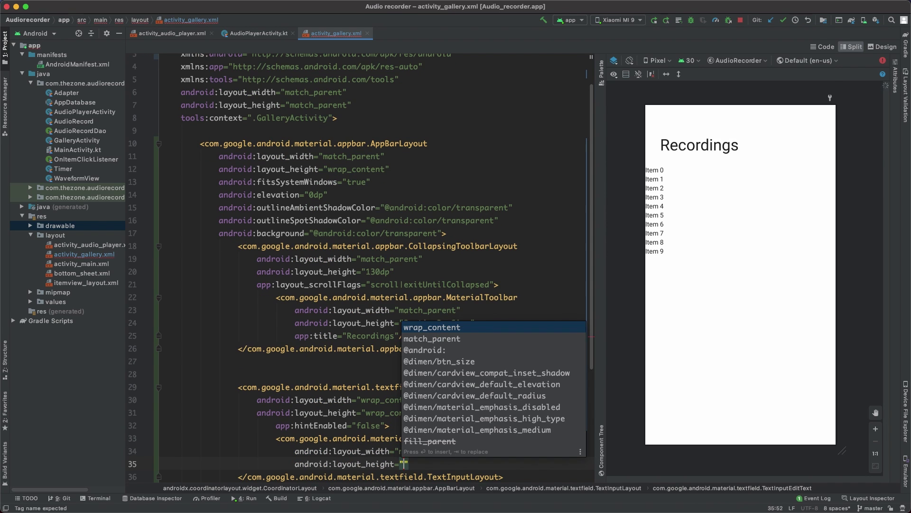
key("Return")
key("Return")
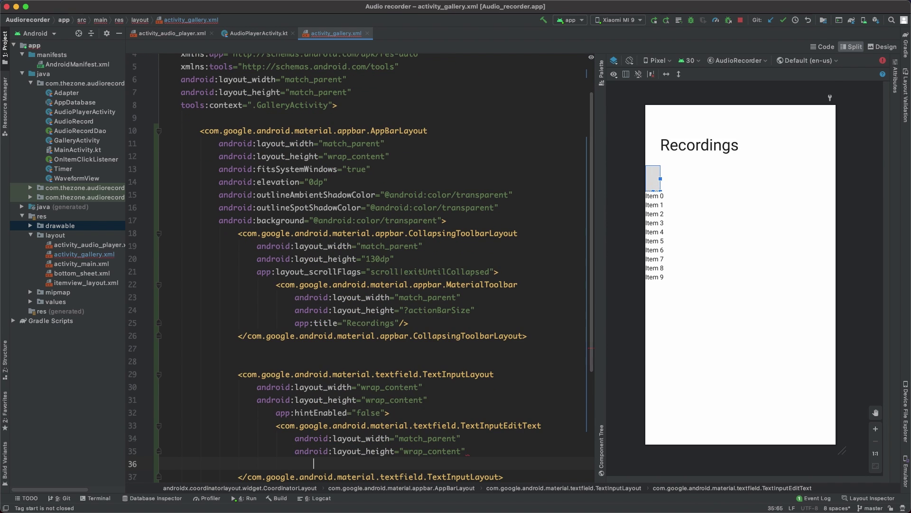
type("id")
key("Return")
type("@+id/search_inp")
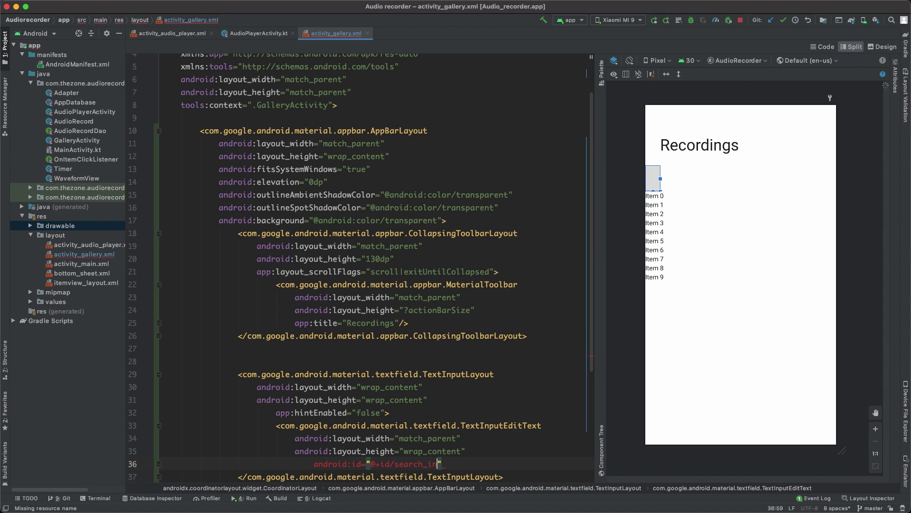
type("ut\"/>")
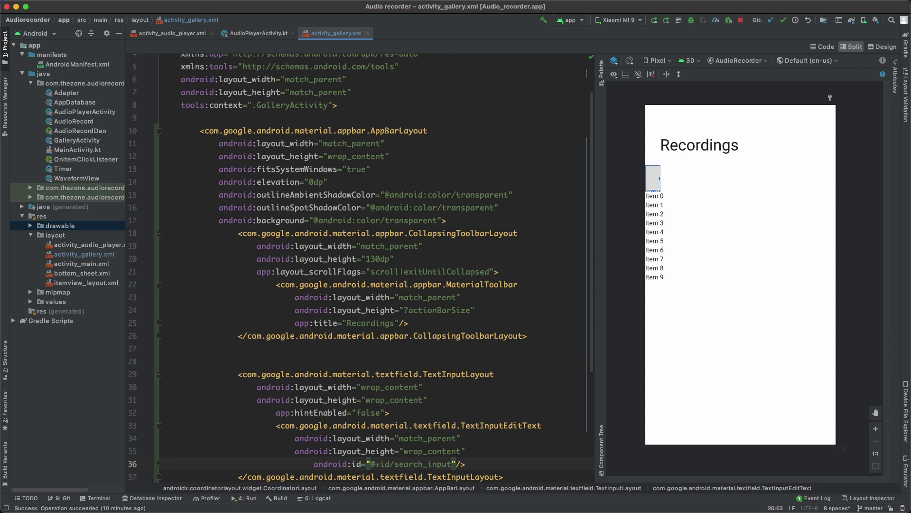
Give the edit text the hint "Search audio record" and inputType text
key("Return")
type("hint/>")
key("Return")
type("Search audio record\"/>")
key("Right")
key("Return")
type("in")
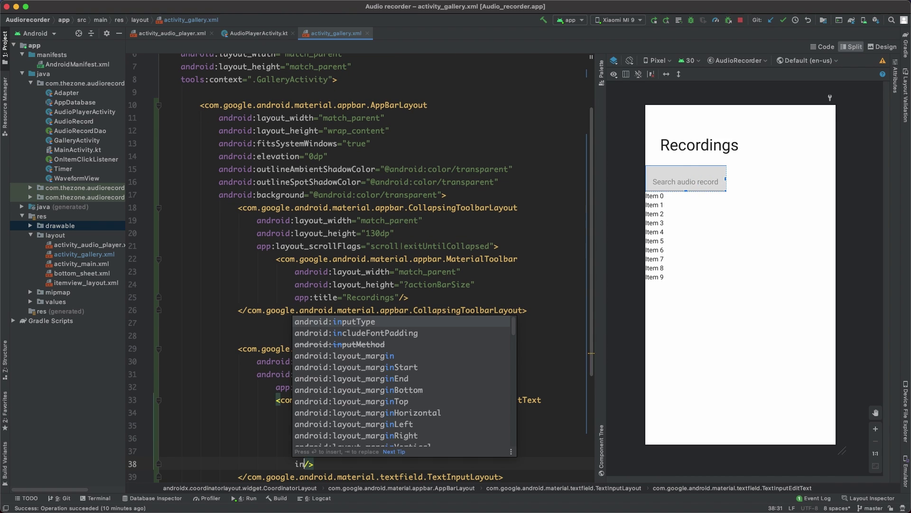
type("put")
key("Return")
type("text")
key("Return")
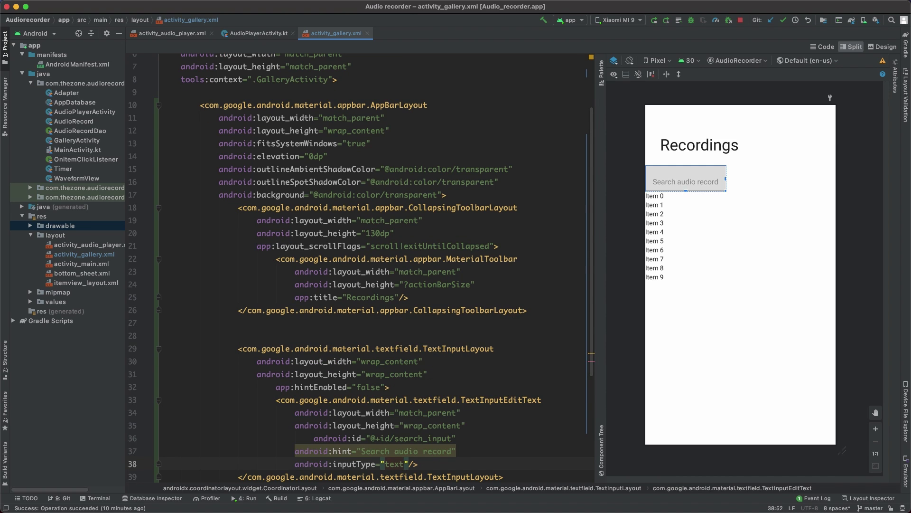
key("Right")
key("Return")
type("text")
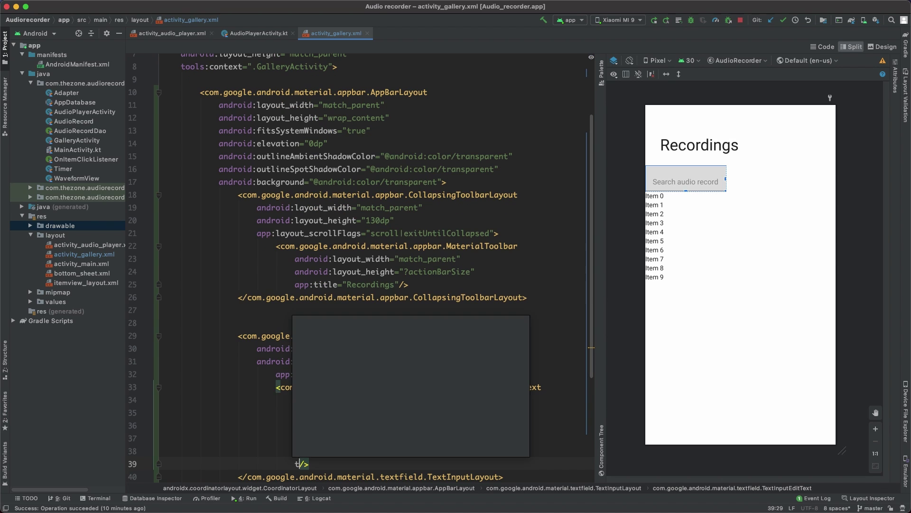
type("c")
key("Return")
type("colort")
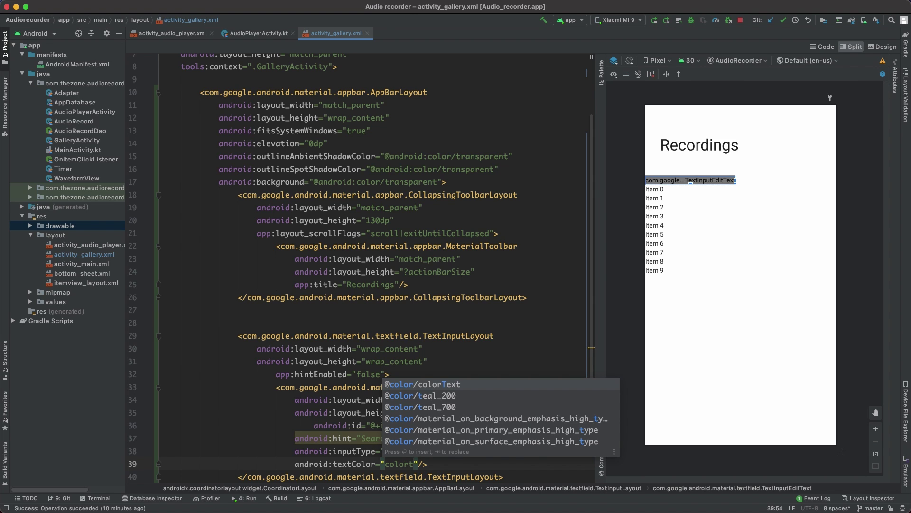
key("Return")
key("Right")
key("Return")
type("textcolo")
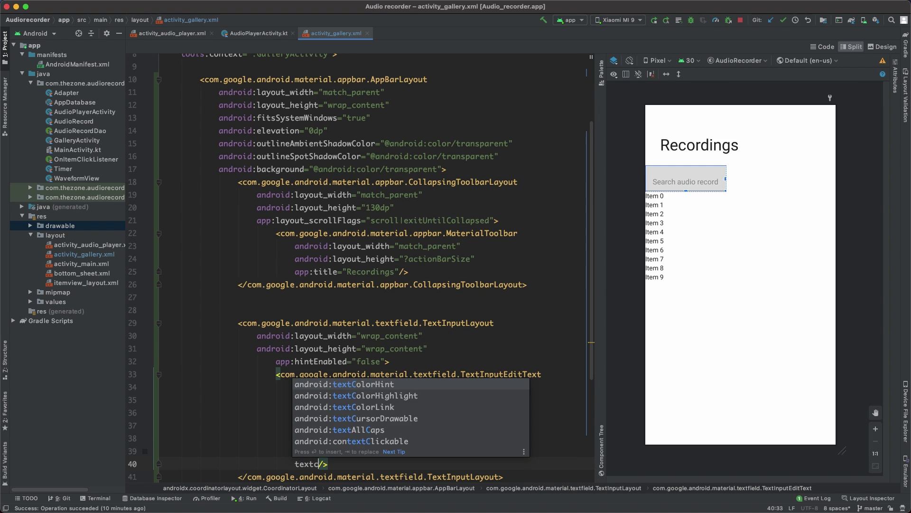
type("rhin")
key("Return")
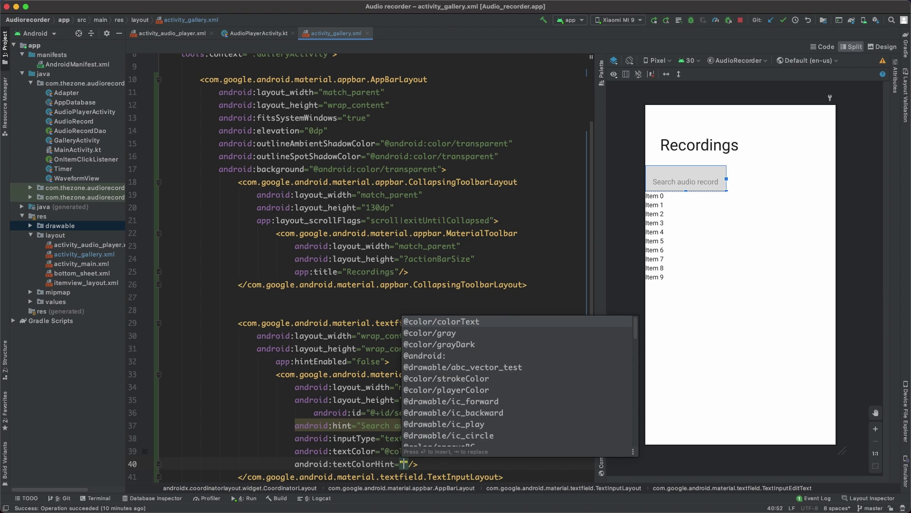
key("Down")
key("Down")
key("Return")
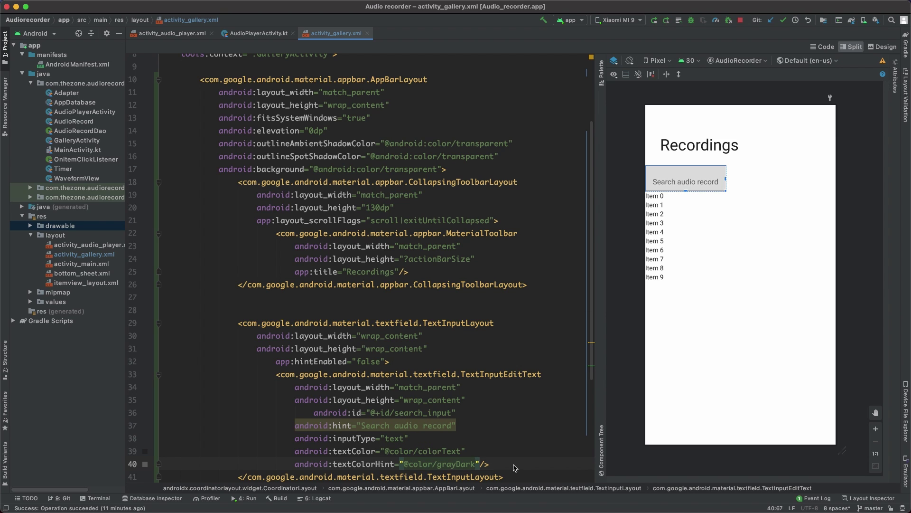
key("Right")
key("Return")
type("i")
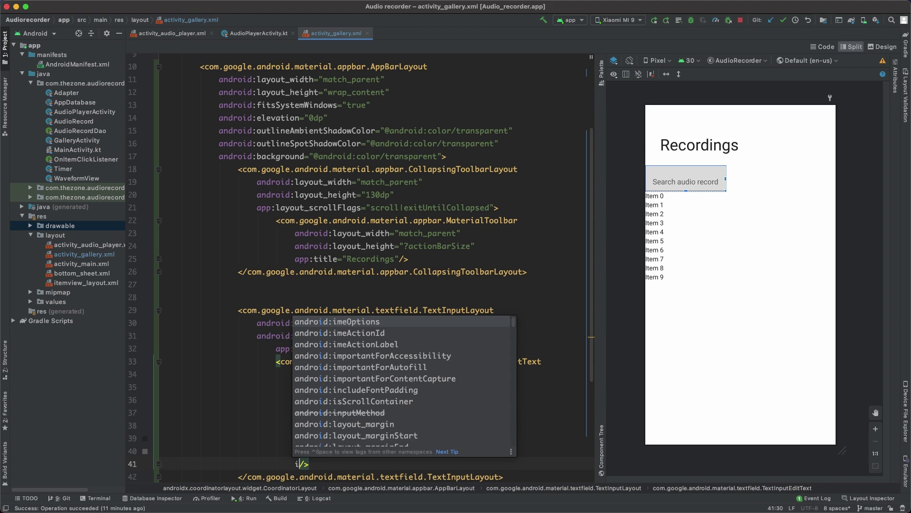
type("meOp")
key("Return")
type("actionS")
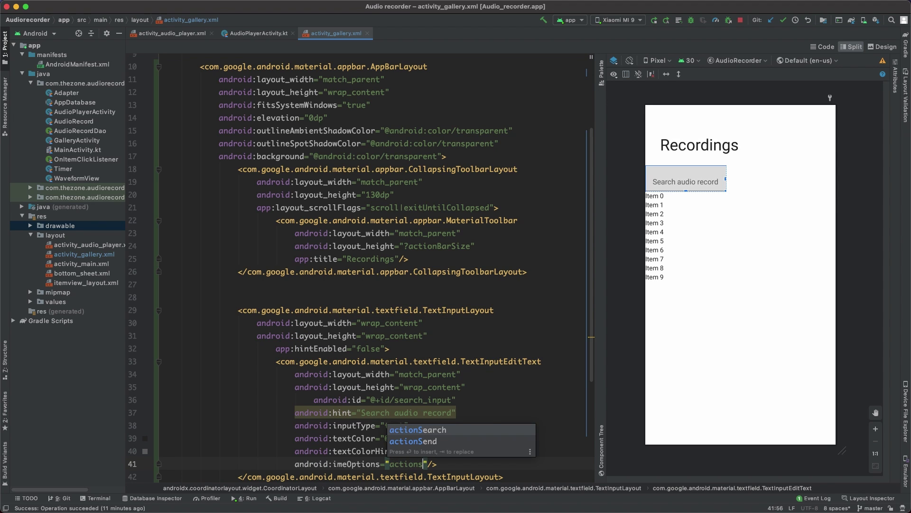
key("Return")
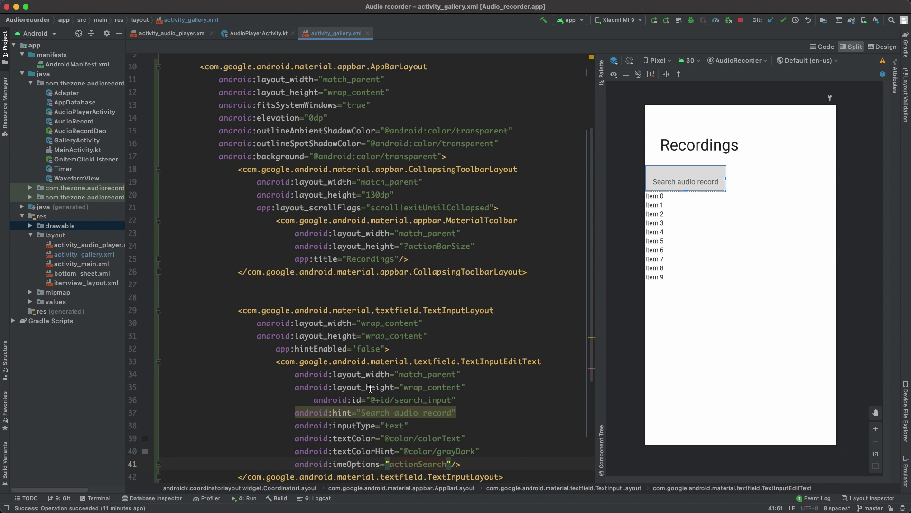
Change the TextInputLayout layout_width from wrap_content to match_parent
double_click(389, 324)
type("ma")
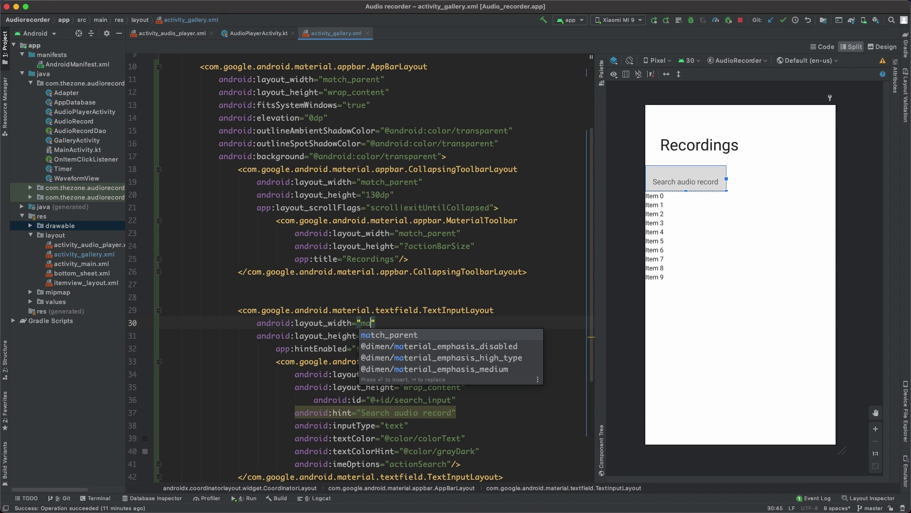
type("tch")
key("Return")
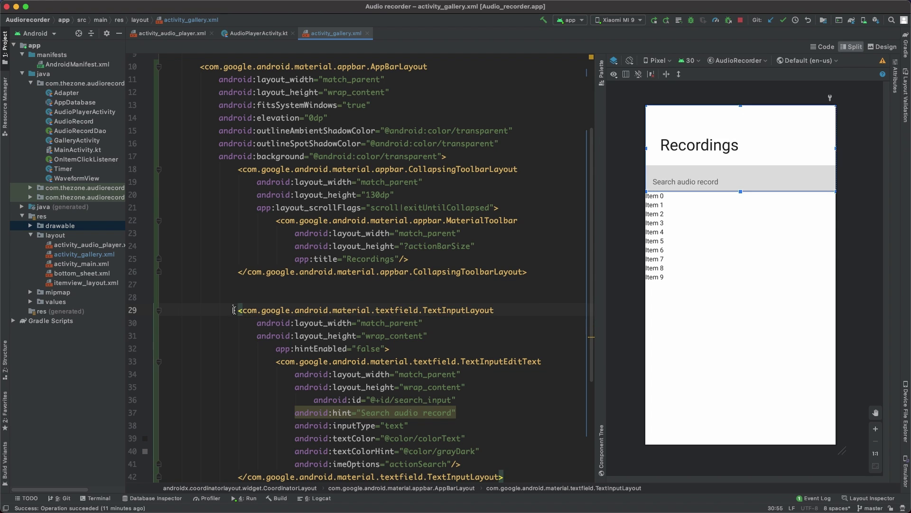
left_click_drag(237, 310, 389, 349)
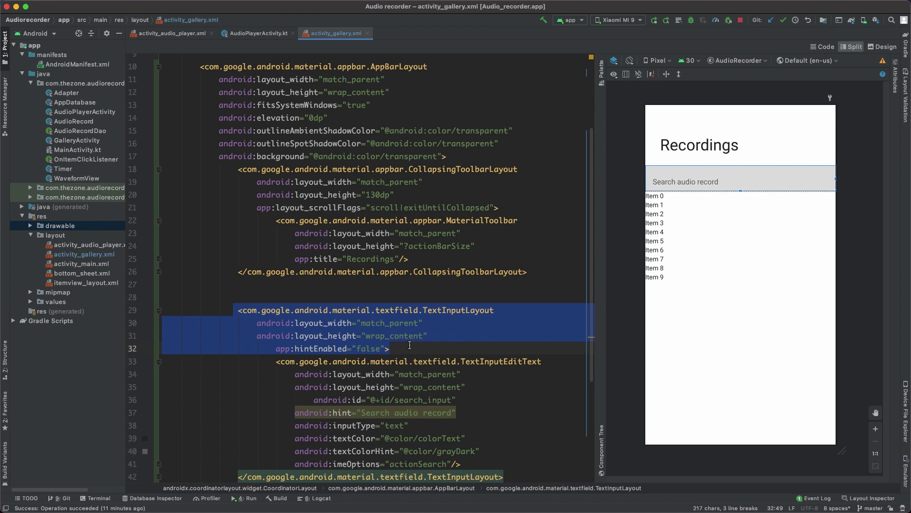
Locate and open res/values/themes.xml from the project tree
left_click(410, 345)
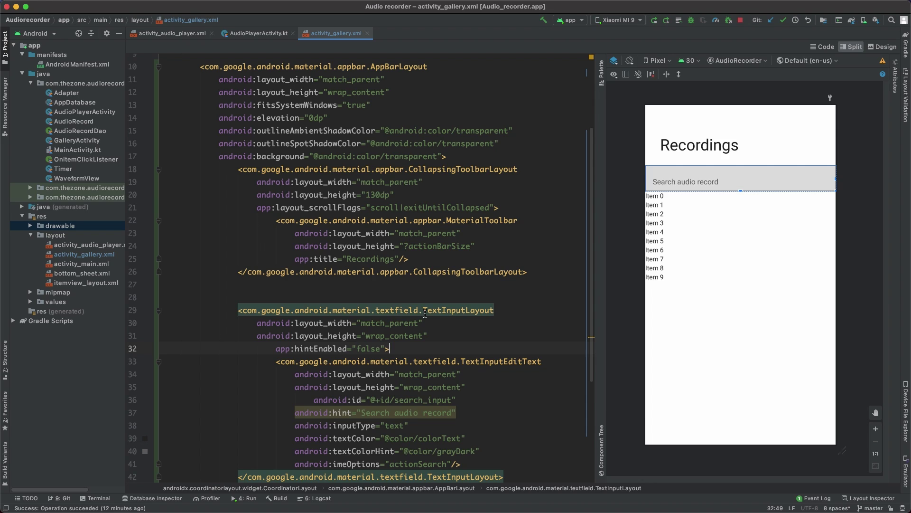
left_click(30, 302)
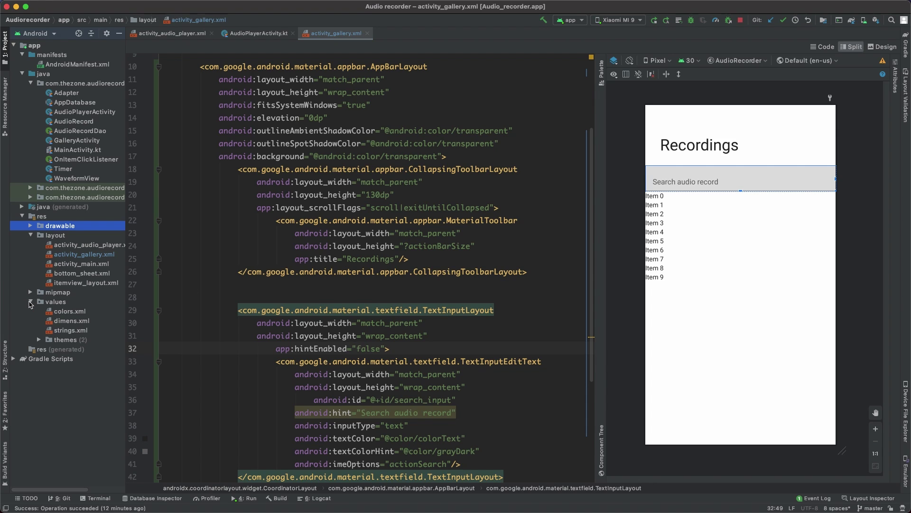
left_click(44, 341)
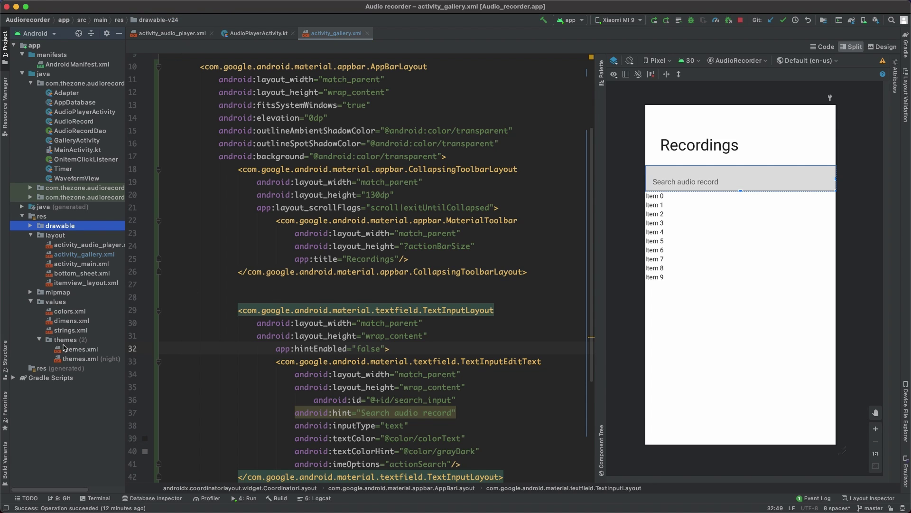
left_click(77, 351)
double_click(79, 350)
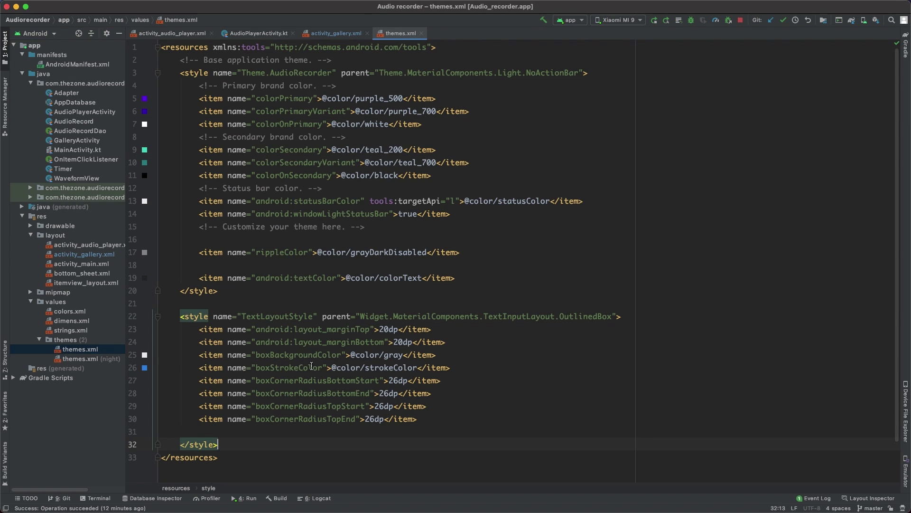
scroll(237, 421, "down", 1)
Declare a SearchInputStyle style extending the MaterialComponents OutlinedBox parent
key("Return")
key("Return")
type("<sty")
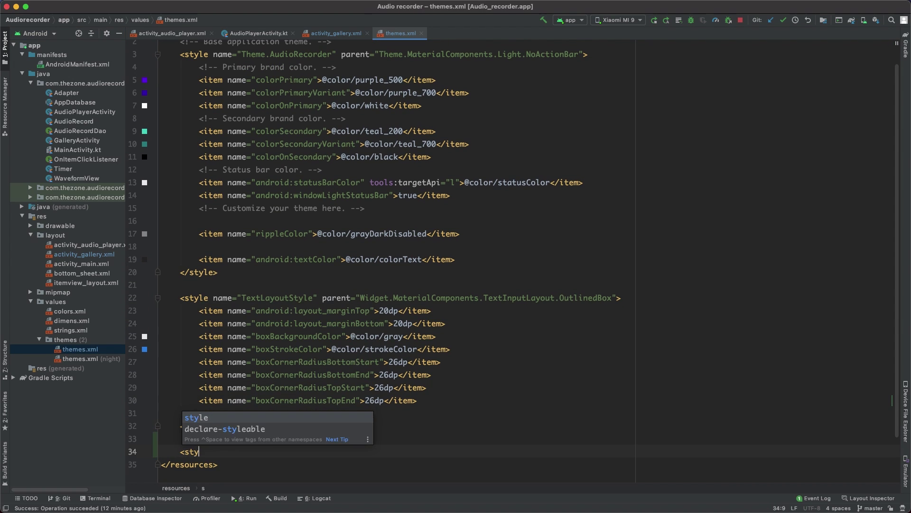
type("l")
key("Return")
type("Sea")
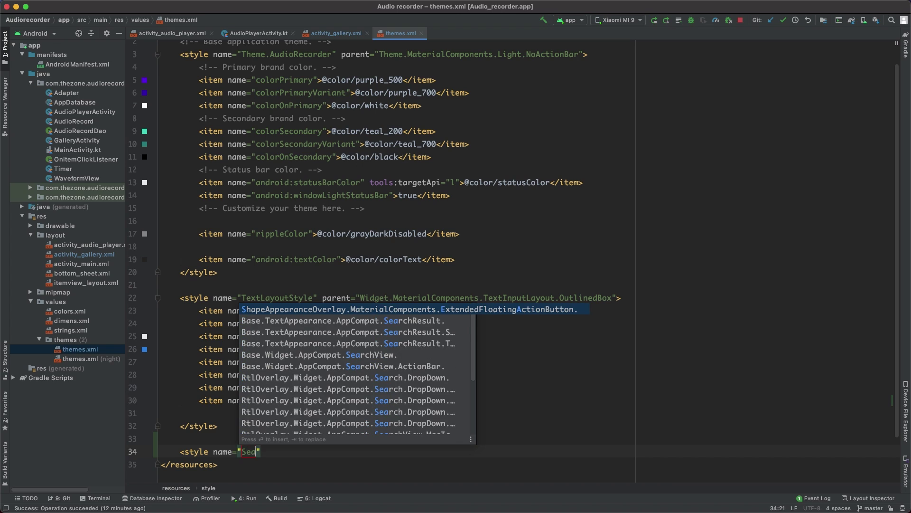
type("rchInputStule\" pare")
key("Return")
key("Return")
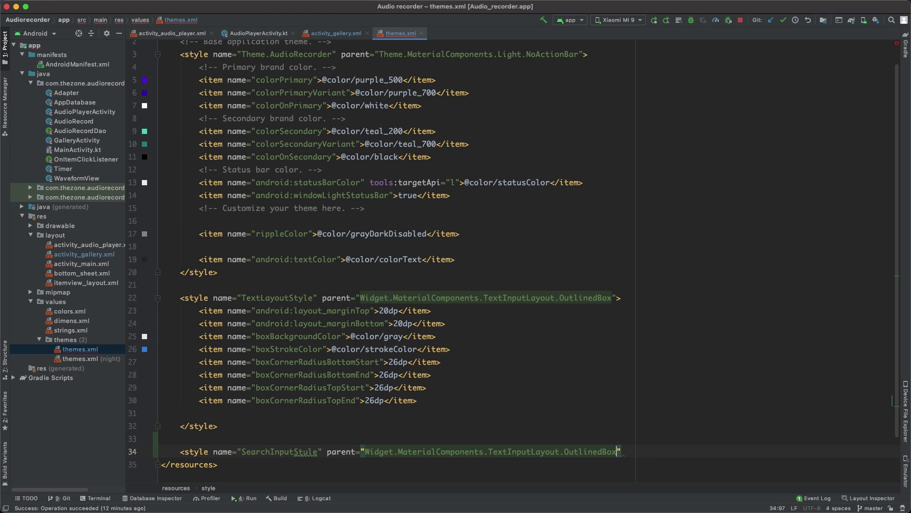
type("/>")
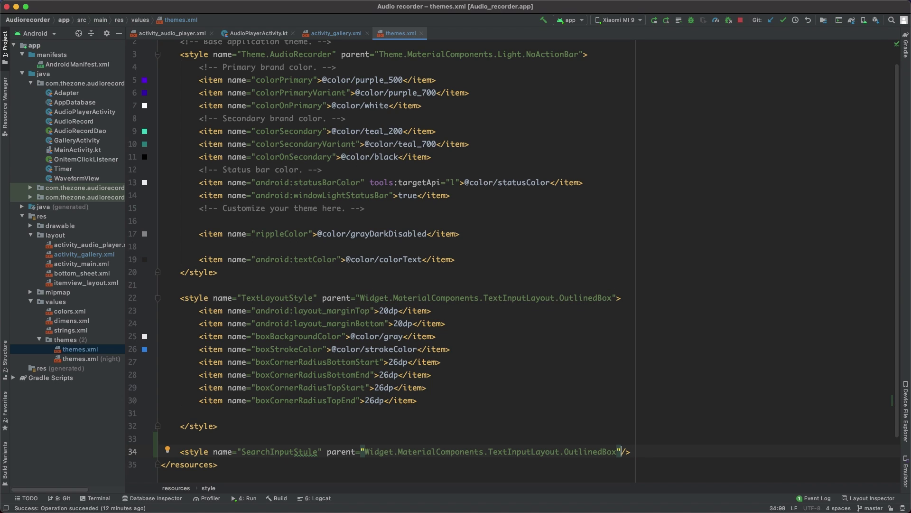
left_click(308, 451)
key("BackSpace")
type("y")
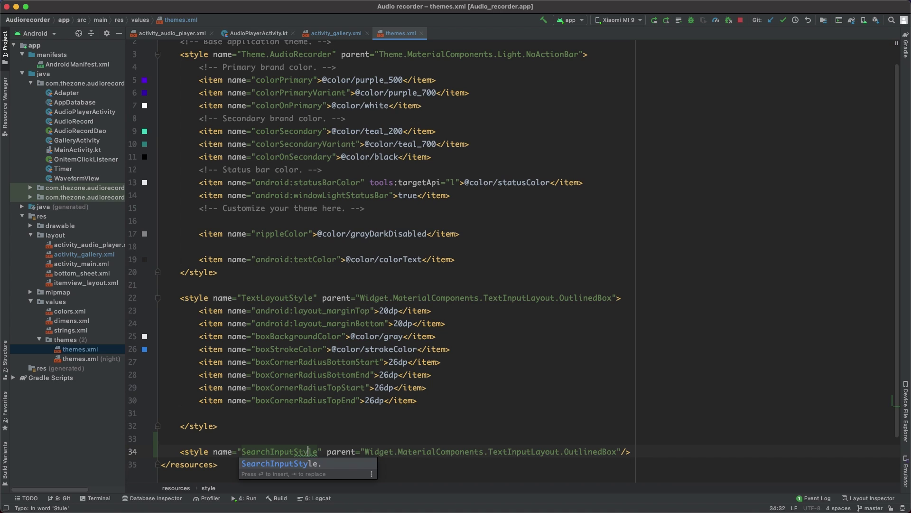
left_click(633, 451)
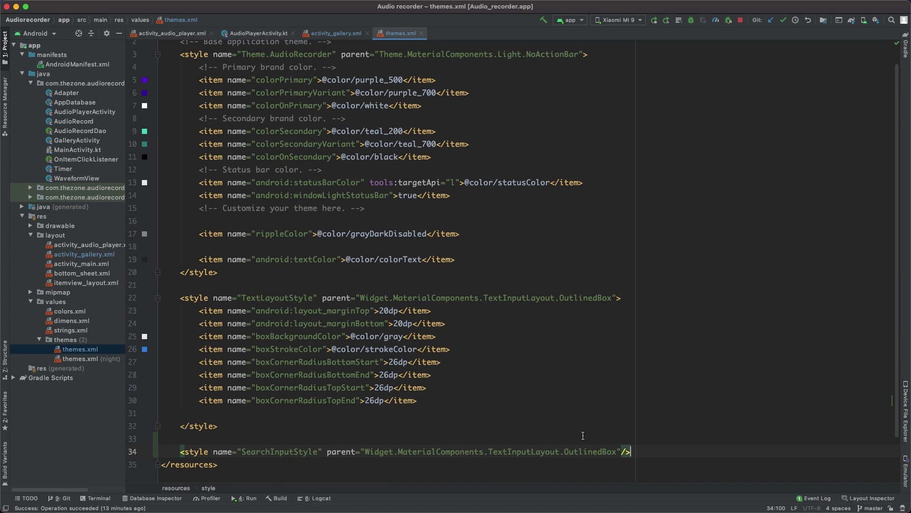
left_click(349, 34)
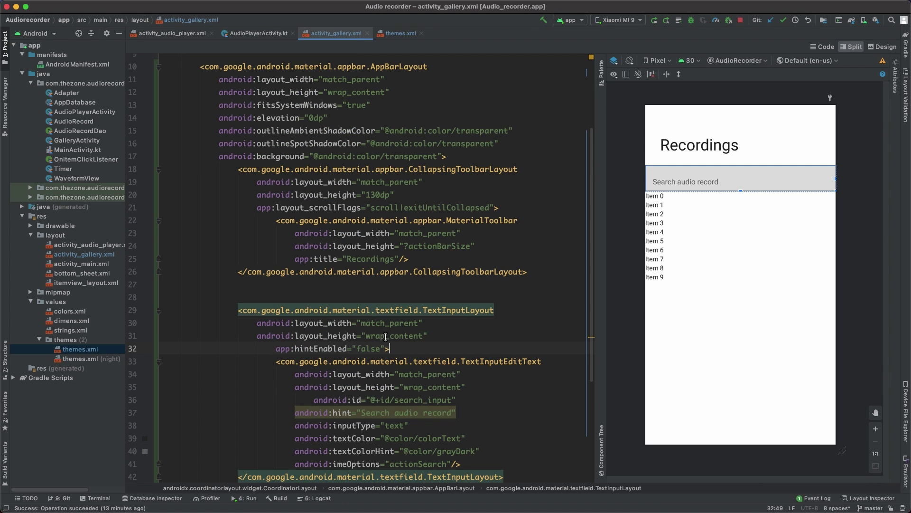
key("Return")
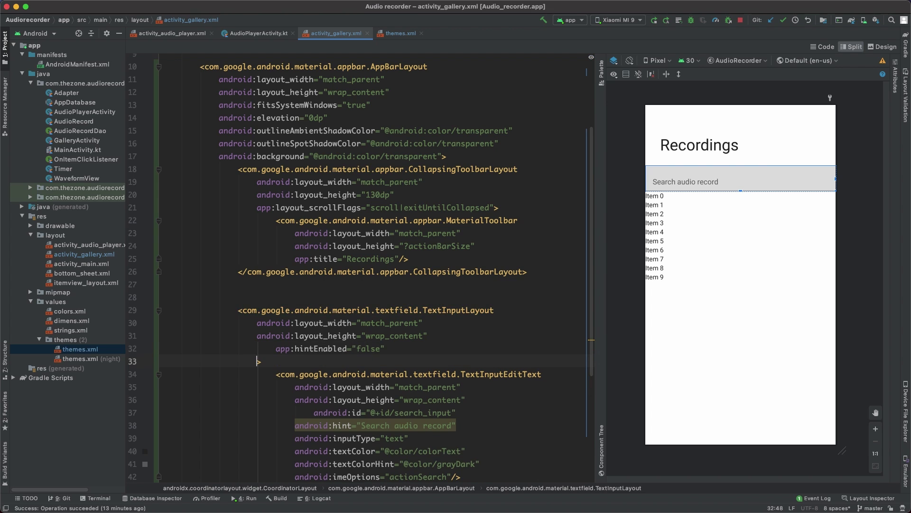
type("style=\"sea")
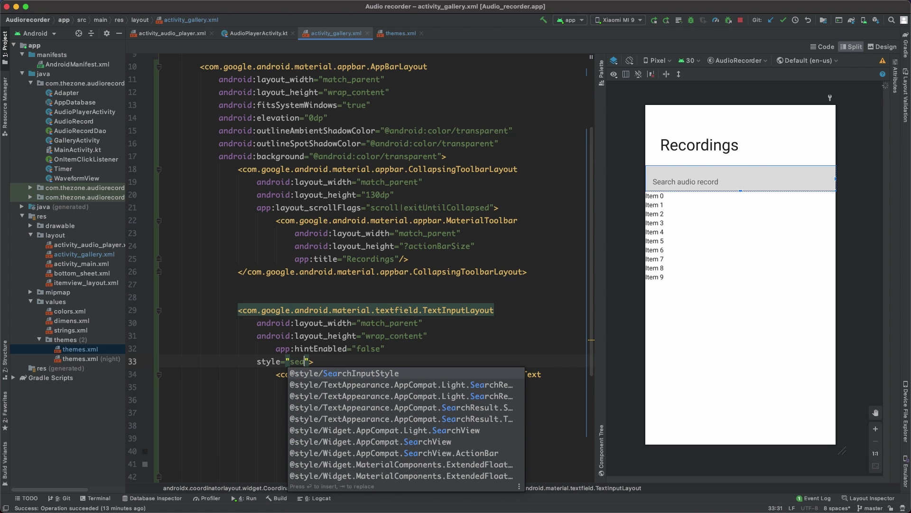
key("Return")
scroll(374, 271, "down", 5)
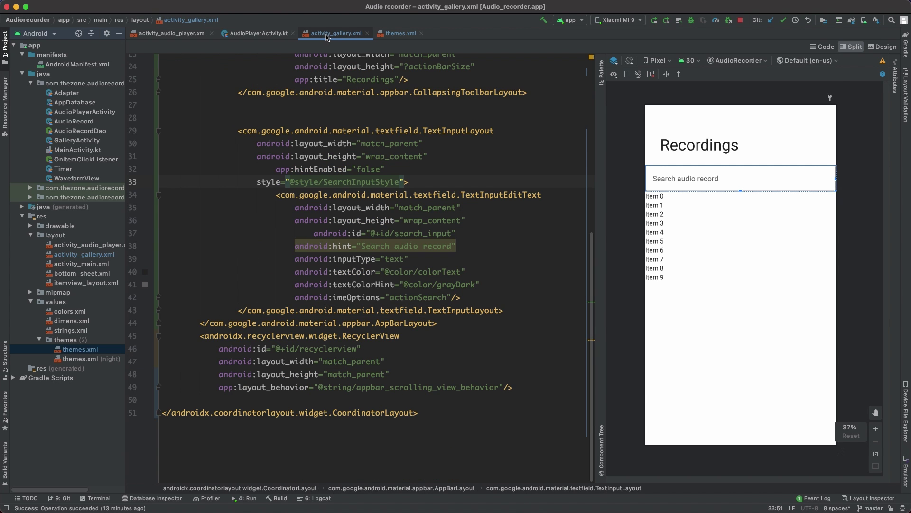
Split the editor vertically with the layout Design preview beside themes.xml
right_click(327, 38)
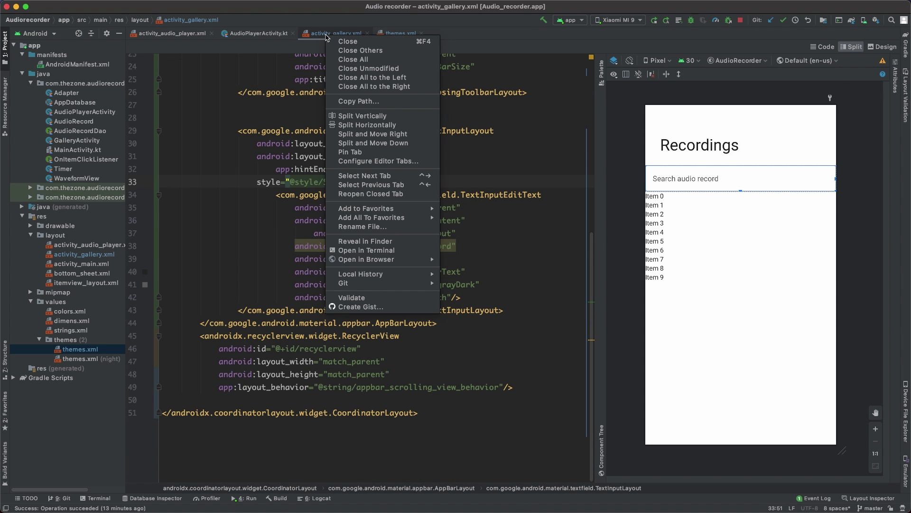
left_click(364, 116)
left_click(884, 47)
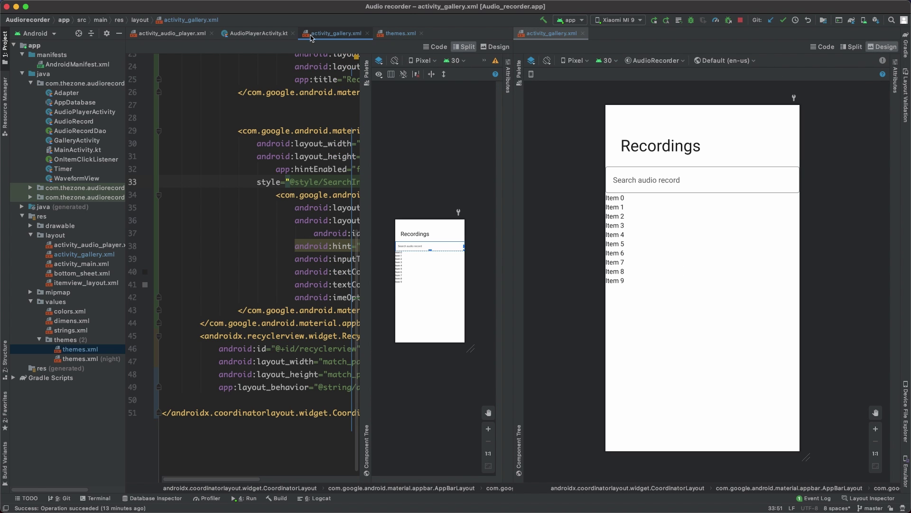
left_click(401, 33)
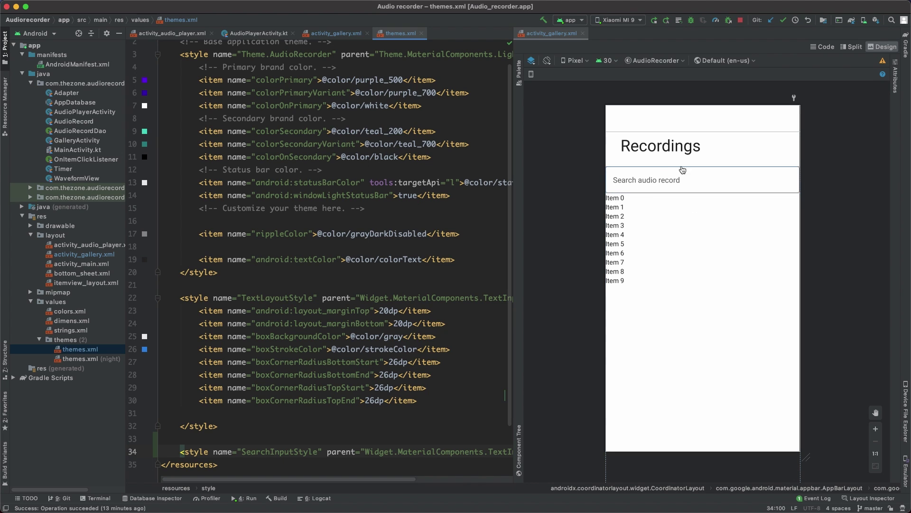
scroll(430, 361, "down", 3)
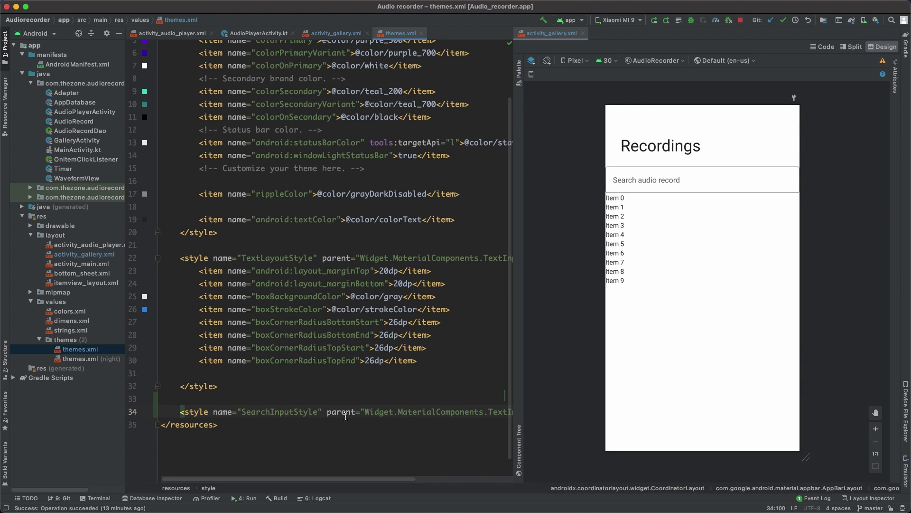
scroll(344, 416, "right", 5)
key("BackSpace")
key("BackSpace")
type(">")
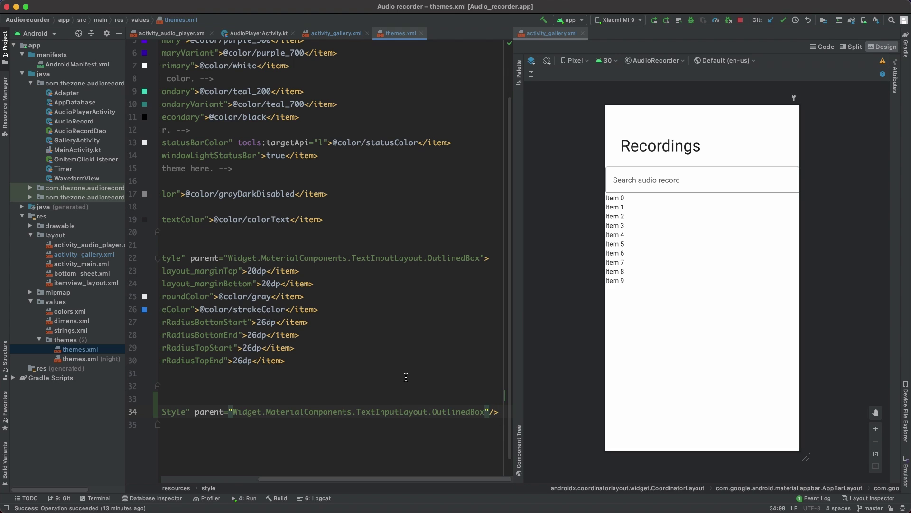
key("Return")
key("Return")
type("</")
key("Up")
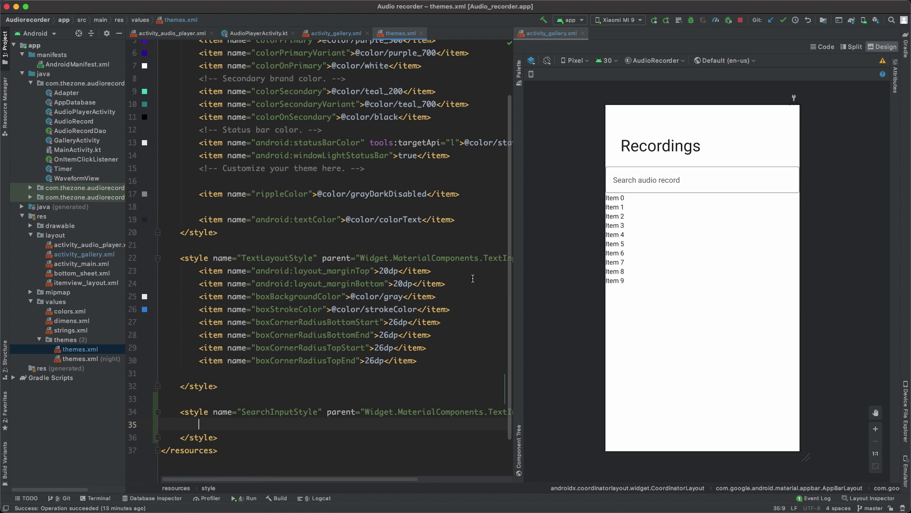
type("<it")
key("Return")
type("bo")
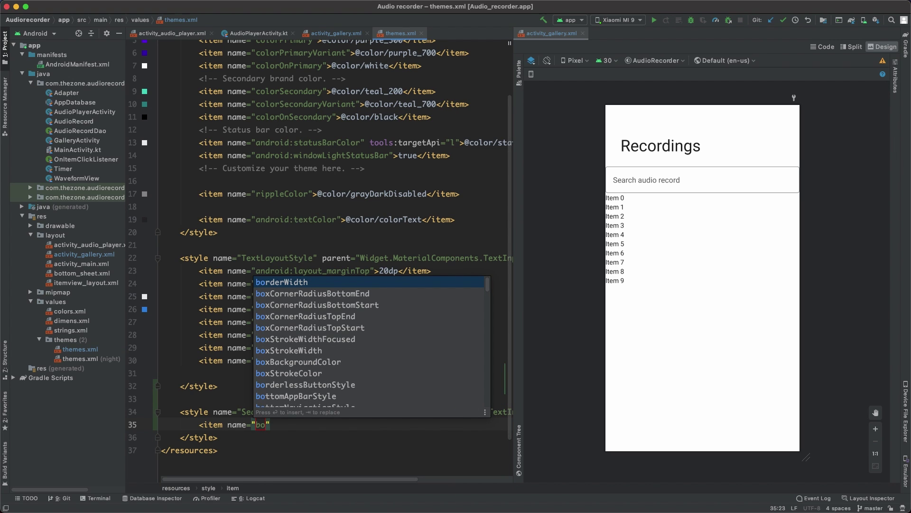
type("xba")
key("Return")
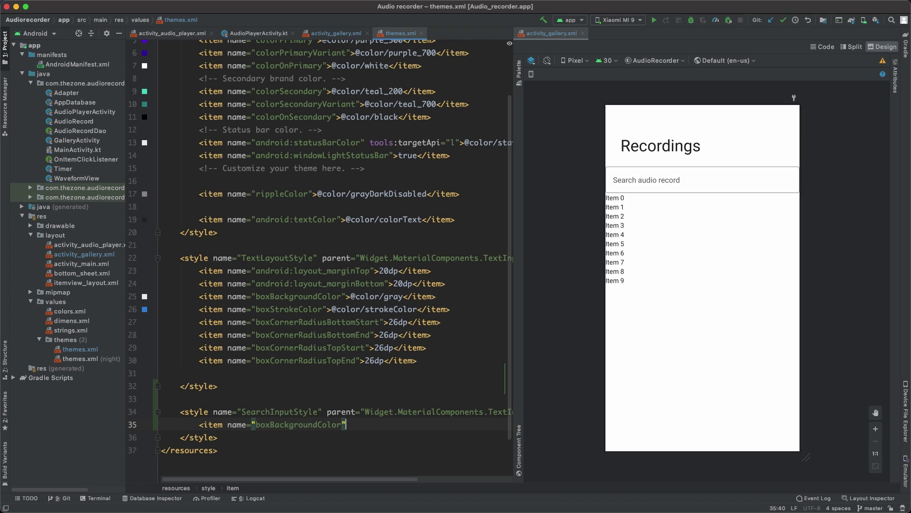
type(">")
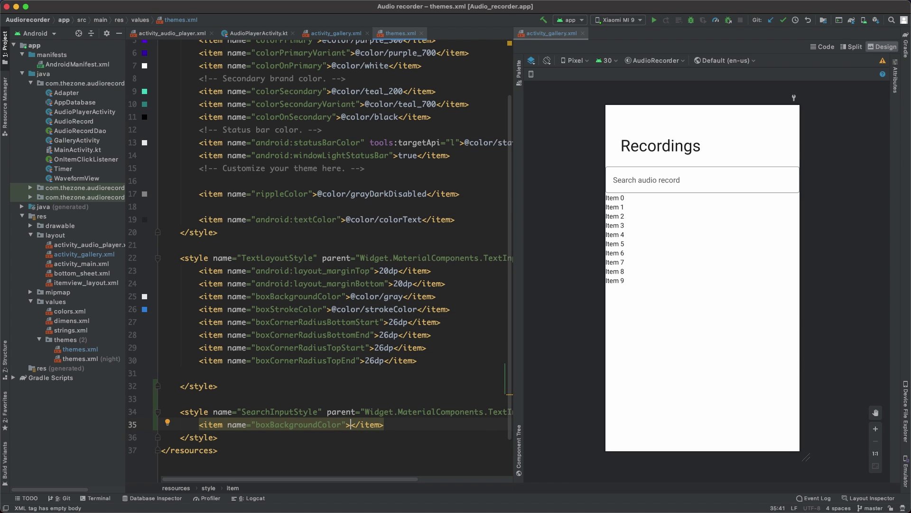
type("@color/gray")
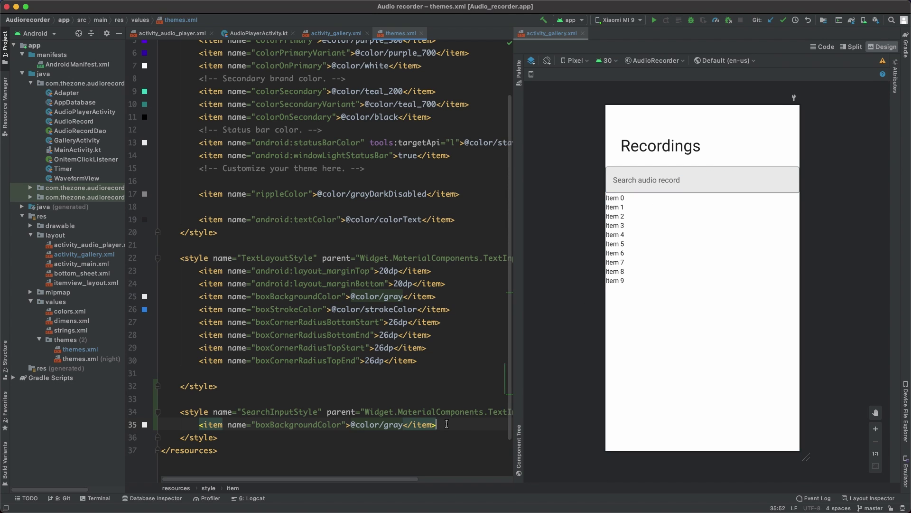
key("Return")
type("<item name=\"boxStr")
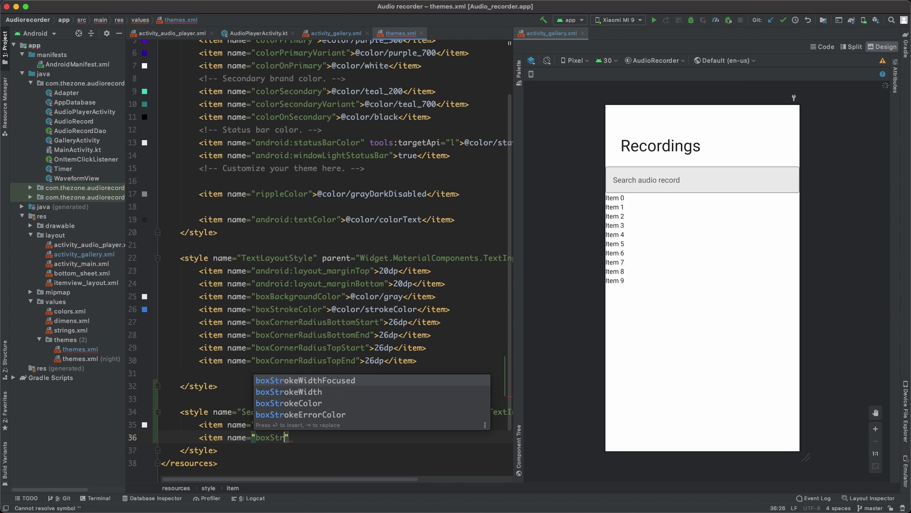
Add items boxStrokeWidth 0dp and boxStrokeWidthFocused 0dp to remove the border
key("Down")
key("Return")
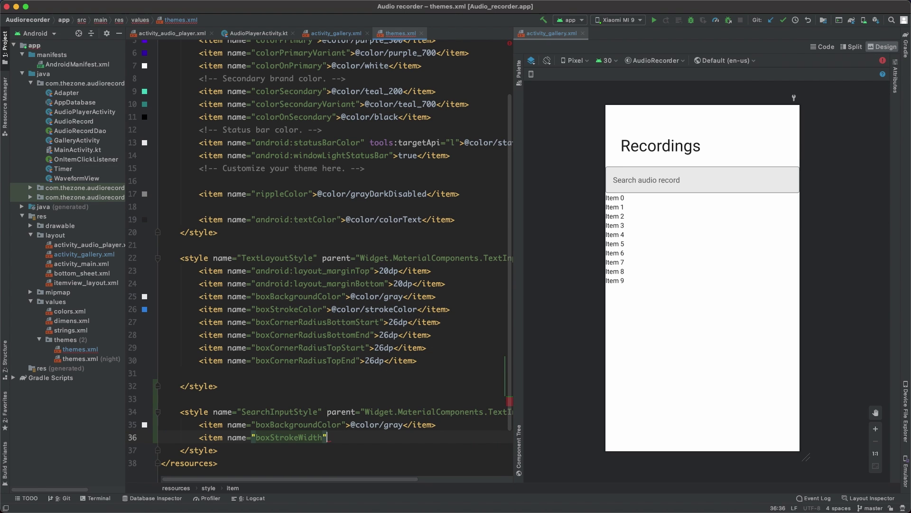
type(">0</item>")
key("Return")
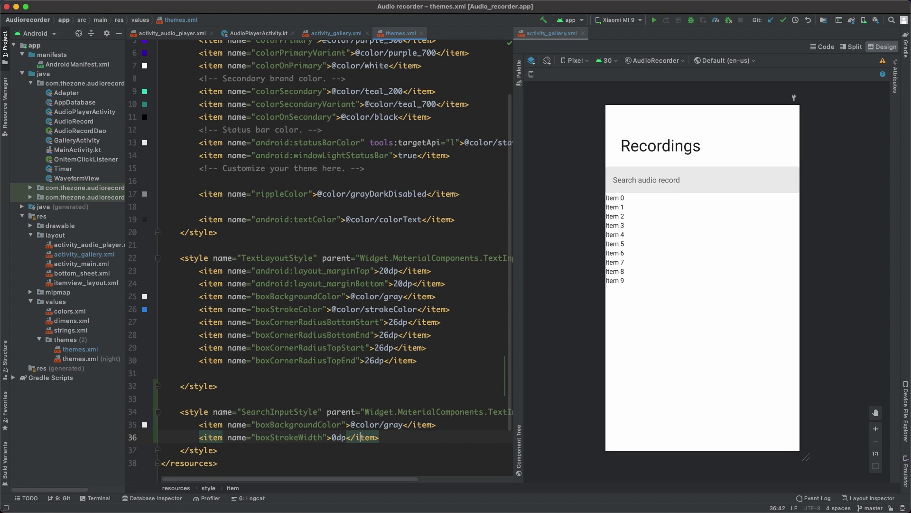
key("Return")
type("<ite")
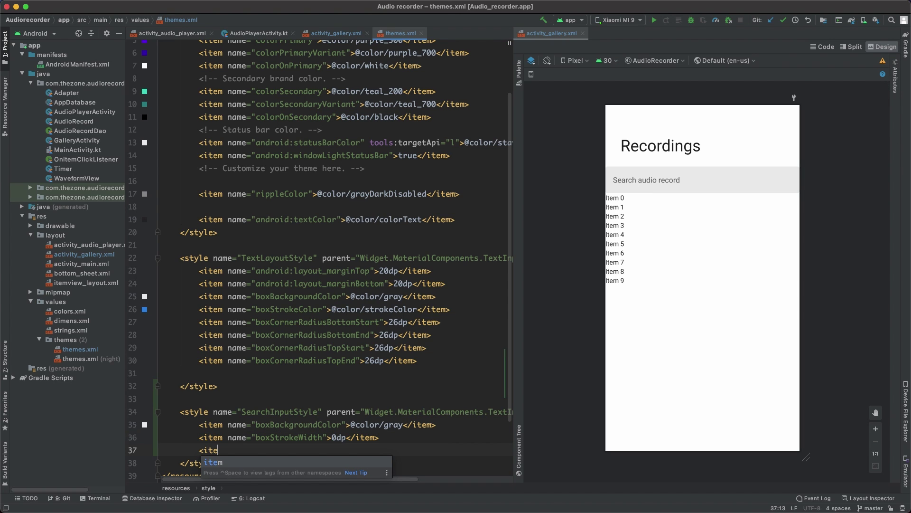
key("Return")
type("boxStr")
key("Down")
key("Return")
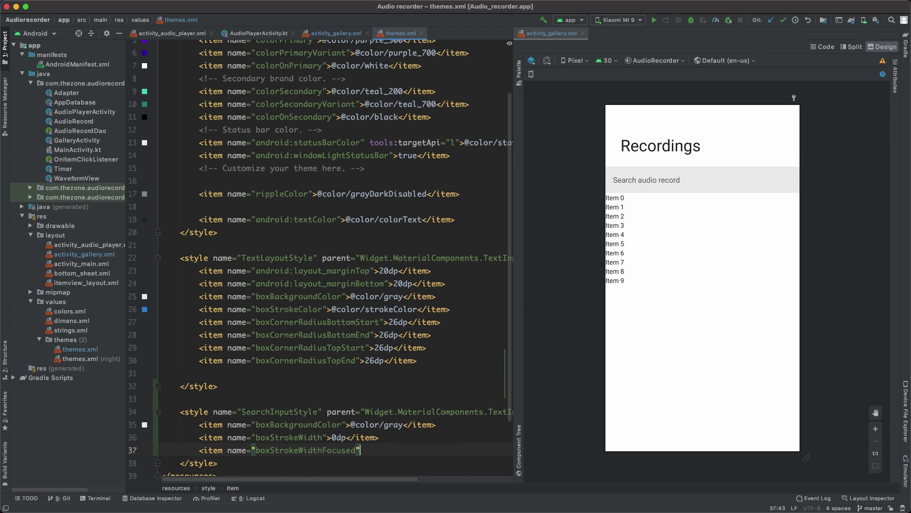
type(">0</item>")
key("Return")
key("End")
Add an android:layout_margin item of 16dp to SearchInputStyle
key("Return")
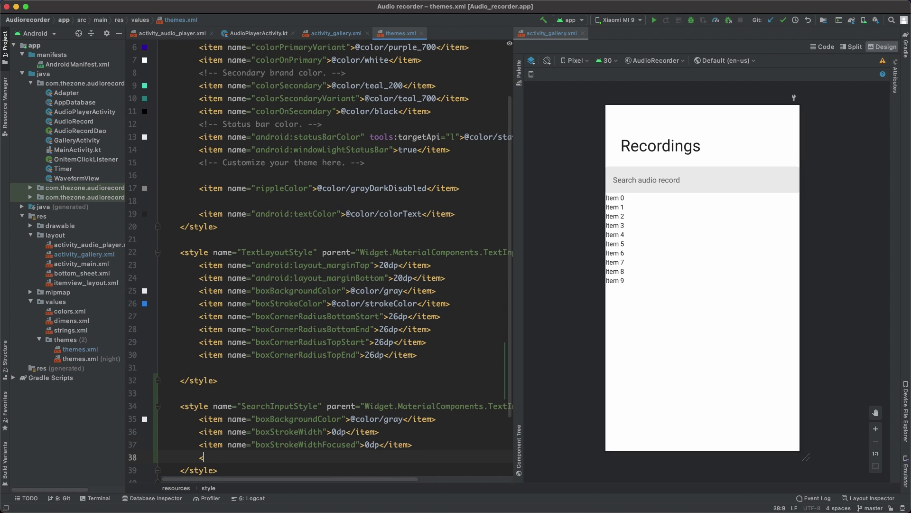
type("<it")
key("Return")
type("margin\"")
key("Return")
type(">16</item>")
key("Return")
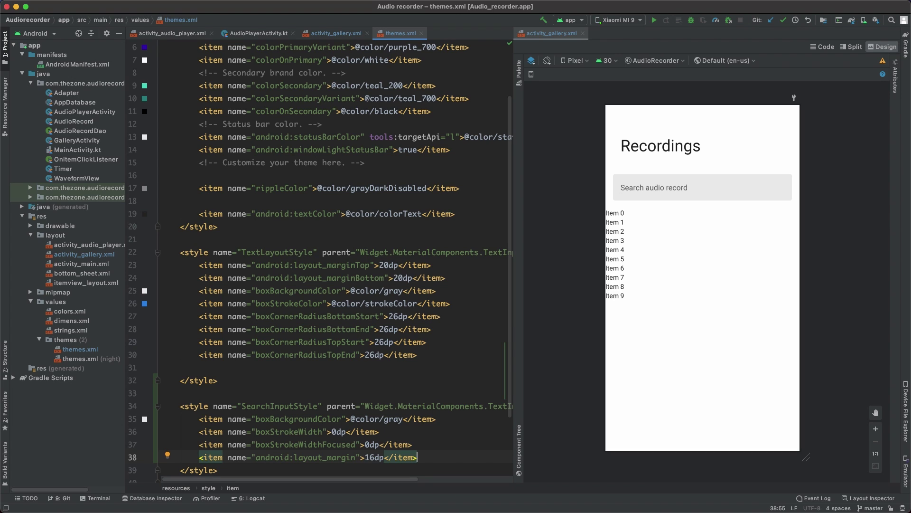
Add boxCornerRadiusTopStart 36dp and duplicate the line into four copies
key("Return")
type("<item name=\"")
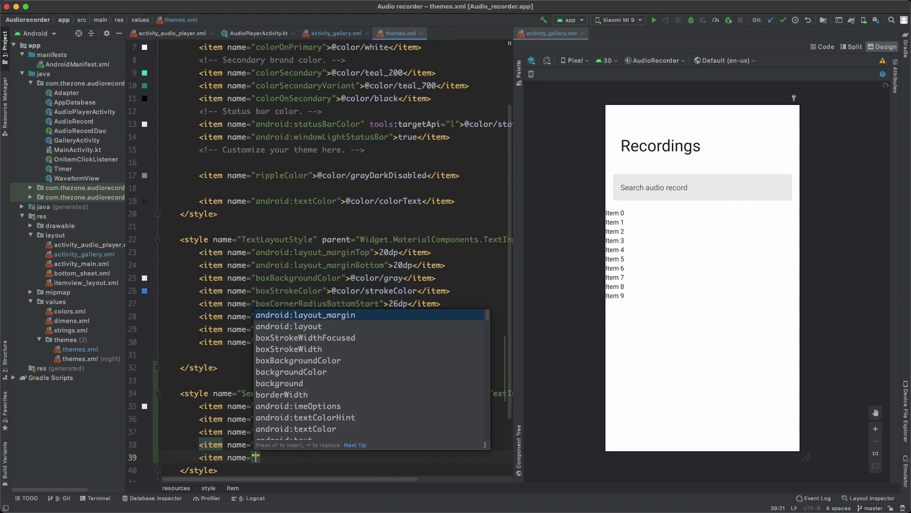
type("cornerrad")
key("Down")
key("Down")
key("Down")
key("Down")
key("Return")
type(">36")
key("Return")
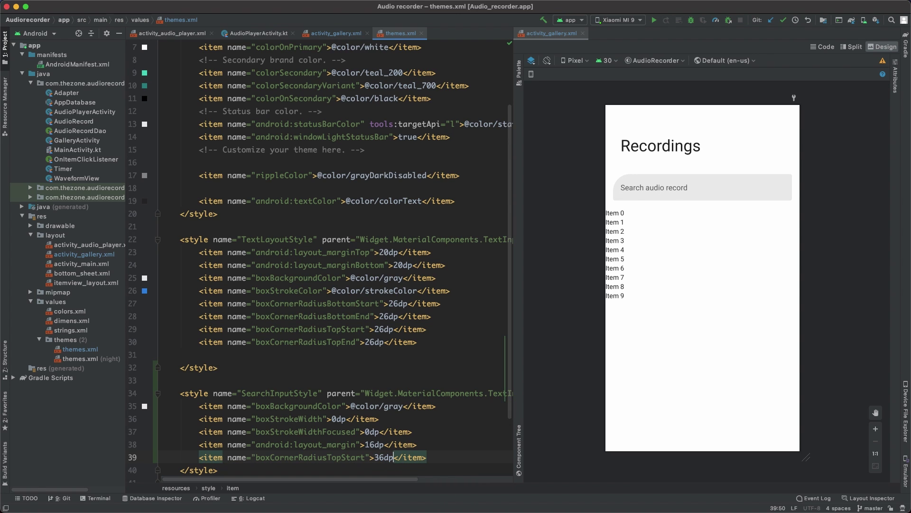
key("Home")
key("shift+Down")
key("super+c")
key("super+v")
key("super+v")
key("super+v")
key("super+v")
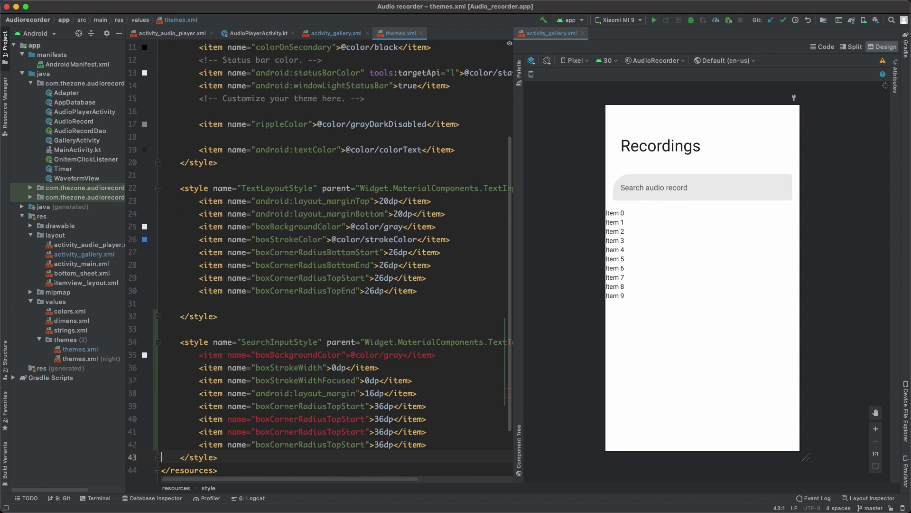
Rename the copies to boxCornerRadiusTopEnd, BottomStart and BottomEnd, fixing a wrong suggestion
double_click(309, 419)
type("topEnd")
key("Return")
double_click(351, 433)
type("bottomst")
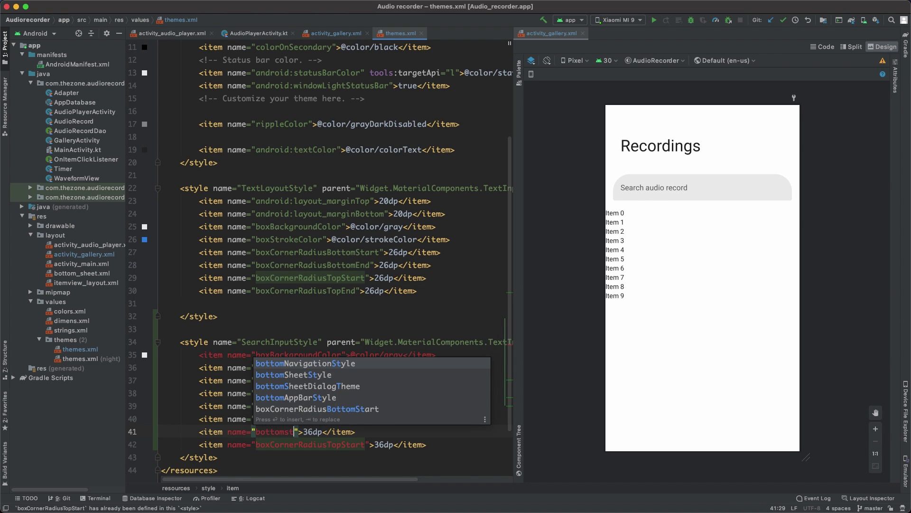
key("Return")
double_click(310, 445)
type("bottomen\">36d")
key("Return")
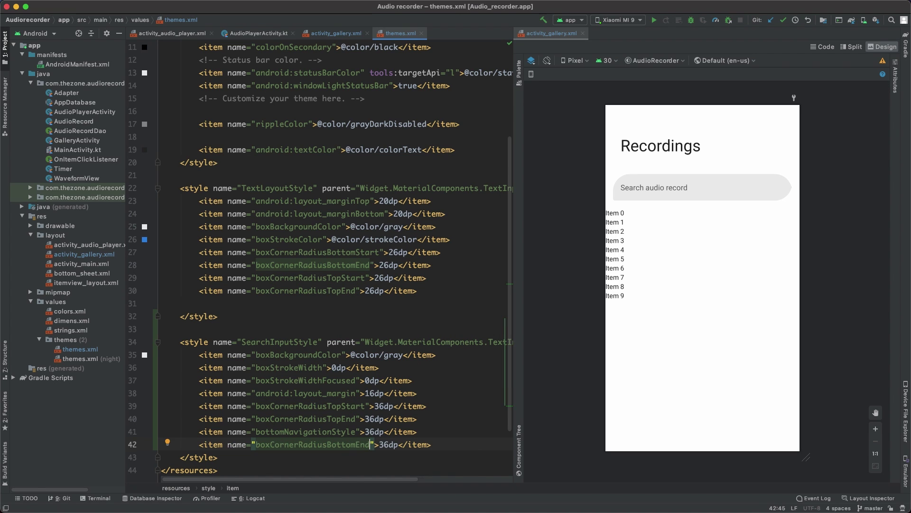
double_click(300, 431)
type("bottomstar\">36dp</it")
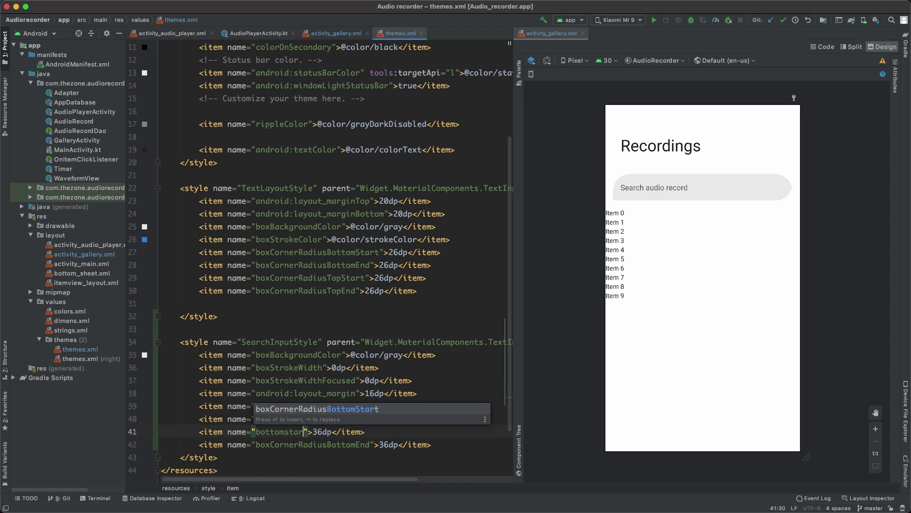
key("Return")
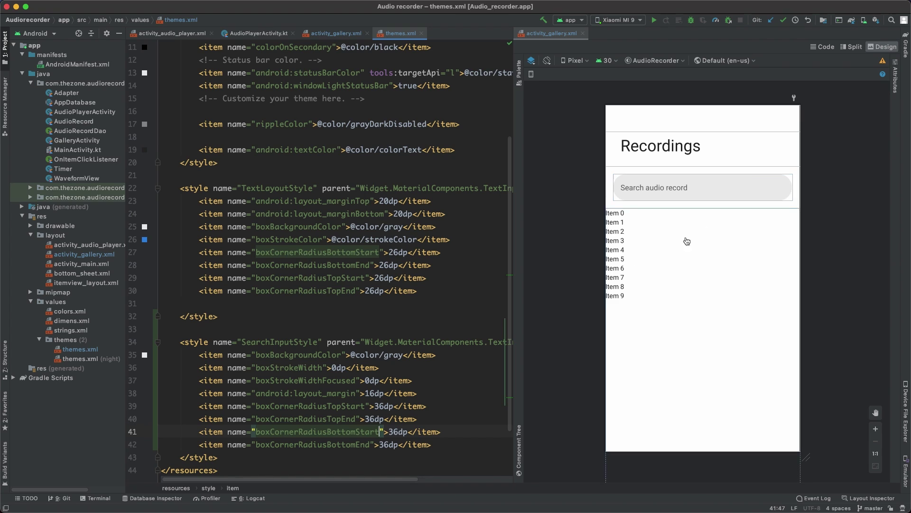
Add an endIconMode item set to clear_text in SearchInputStyle
left_click(441, 446)
key("Return")
type("<")
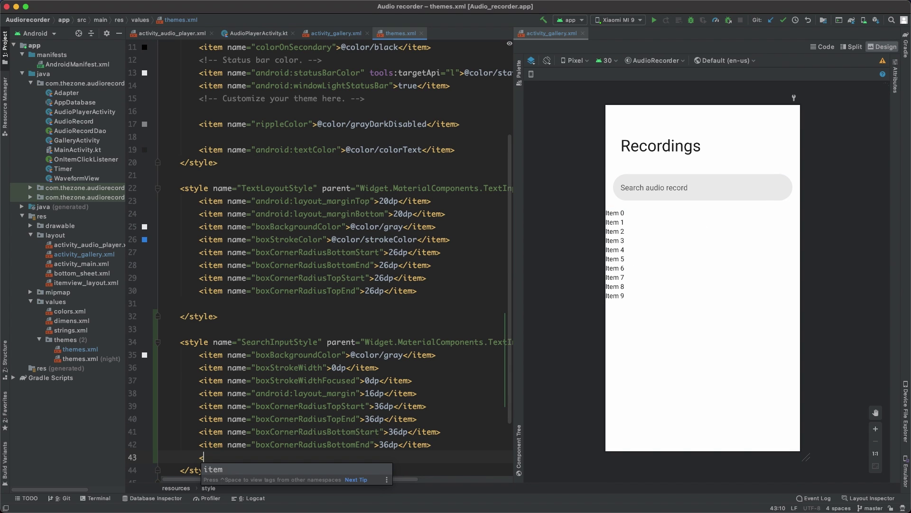
type("ite")
key("Return")
type("endicon")
key("Return")
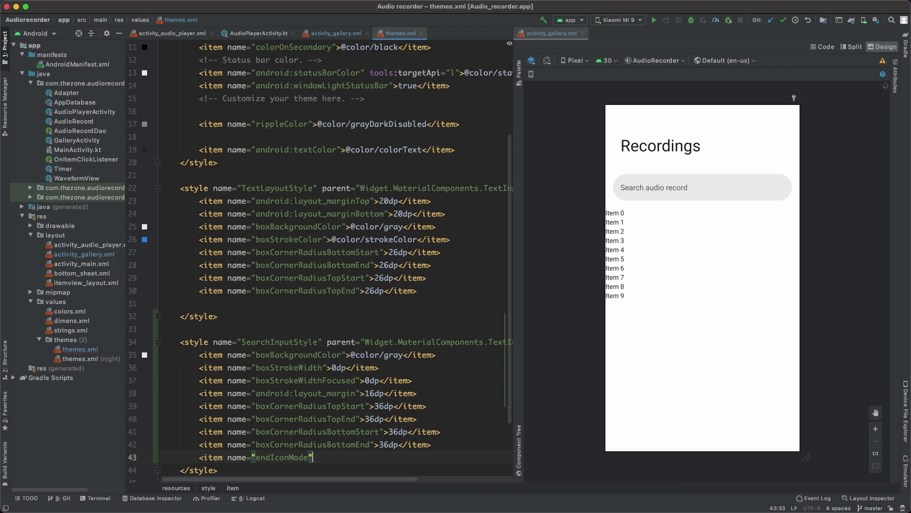
type(">")
type("clear_text</item>")
key("Return")
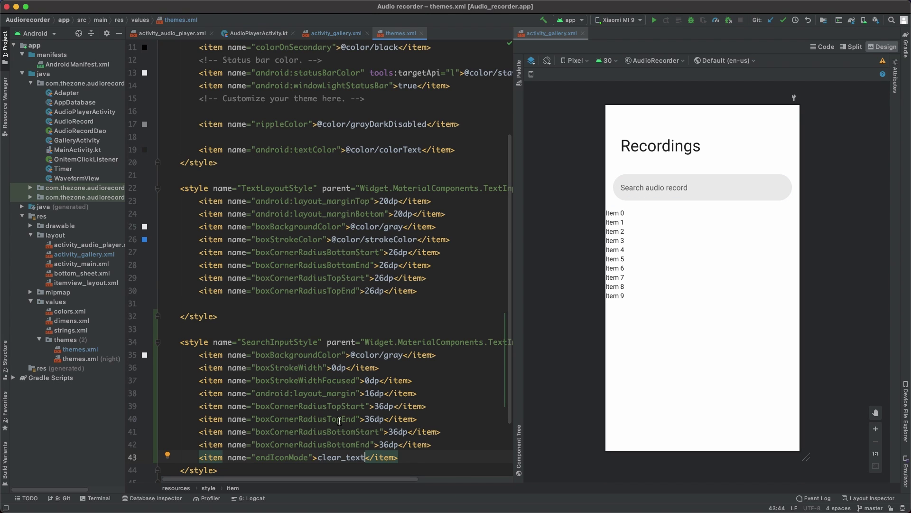
Start a new Vector Asset in drawable and pick the Round-style search clip art
right_click(48, 227)
mouse_move(93, 188)
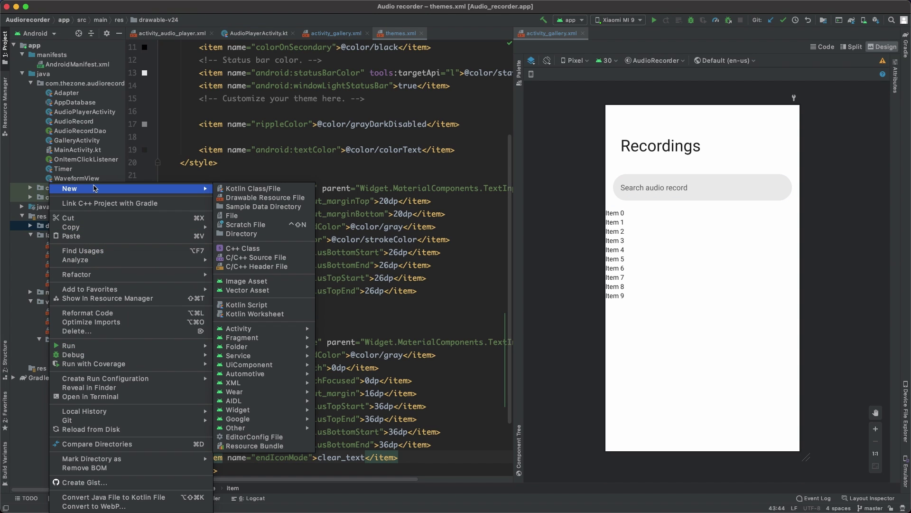
left_click(247, 289)
left_click(359, 238)
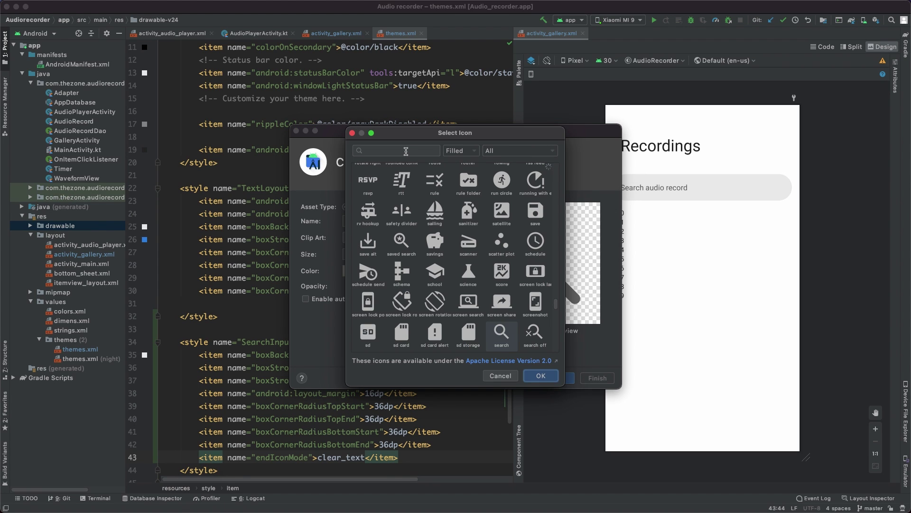
type("search")
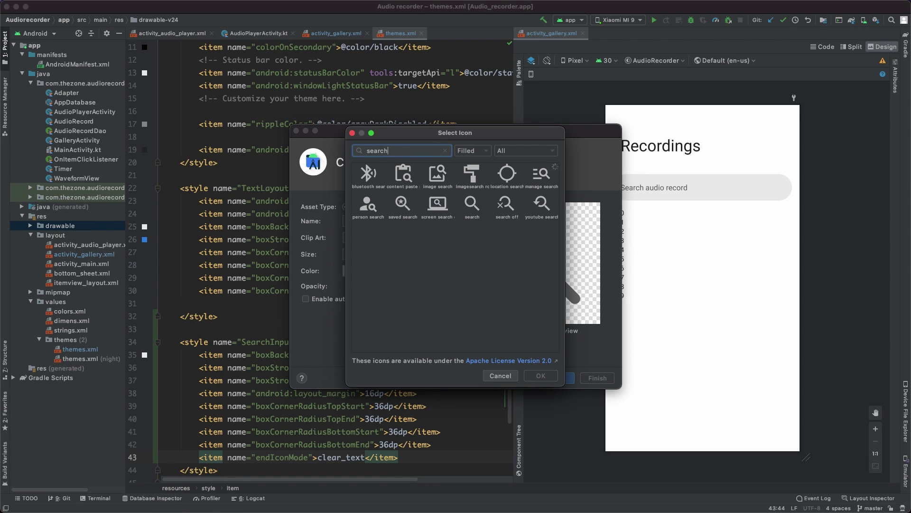
left_click(472, 207)
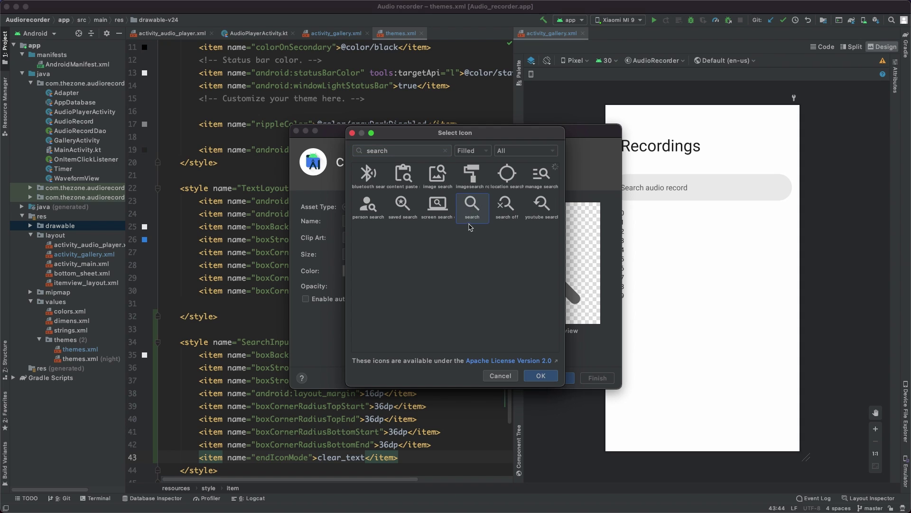
left_click(484, 152)
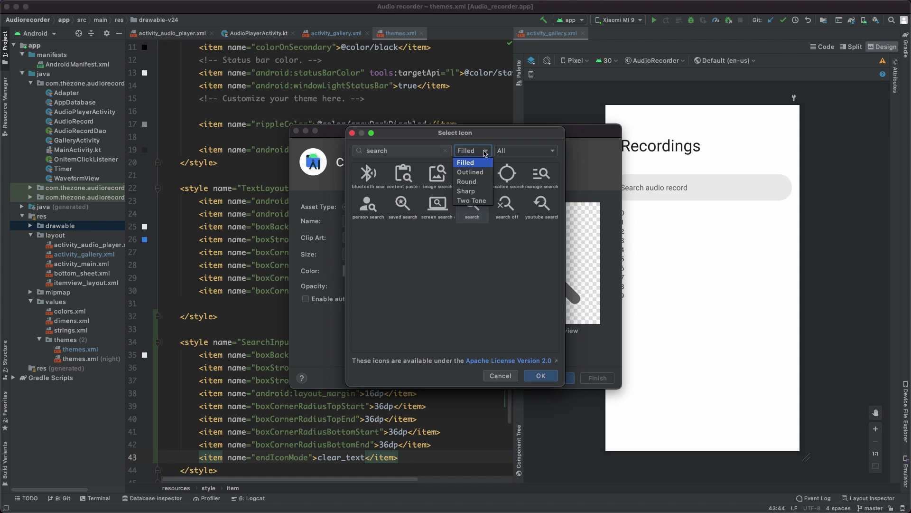
left_click(476, 181)
left_click(541, 375)
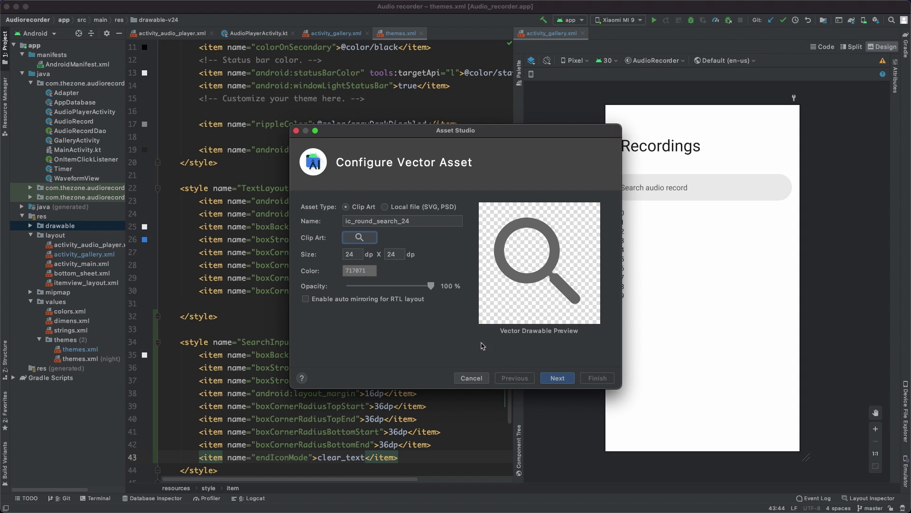
Trim the asset name to ic_search and finish creating the drawable
left_click_drag(352, 222, 366, 223)
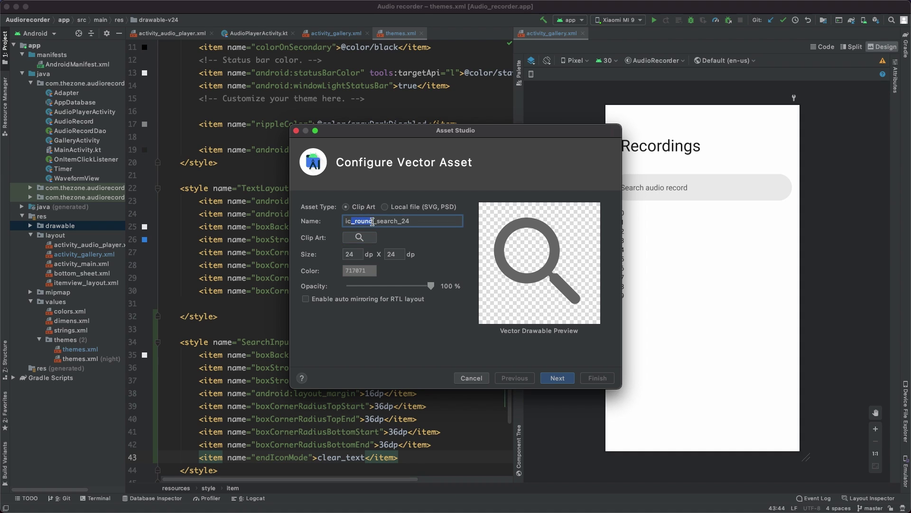
key("BackSpace")
left_click_drag(374, 221, 427, 223)
key("BackSpace")
left_click(558, 378)
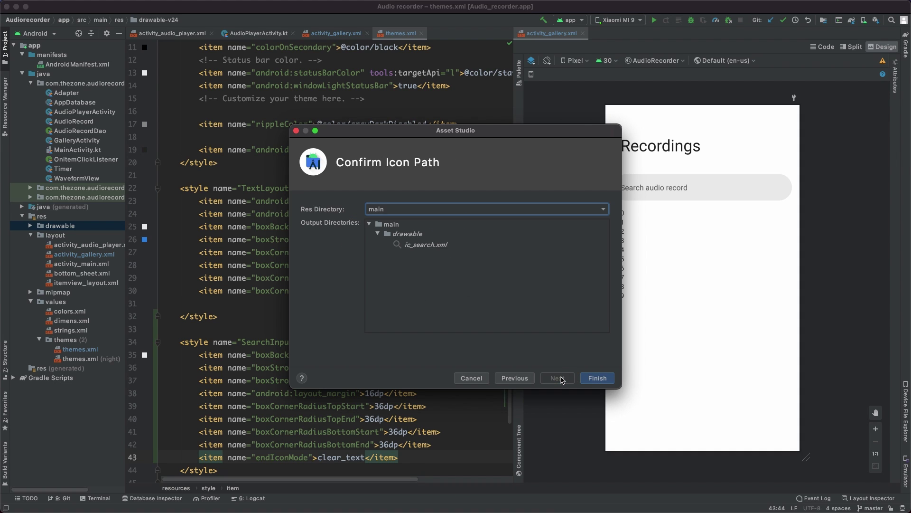
left_click(595, 378)
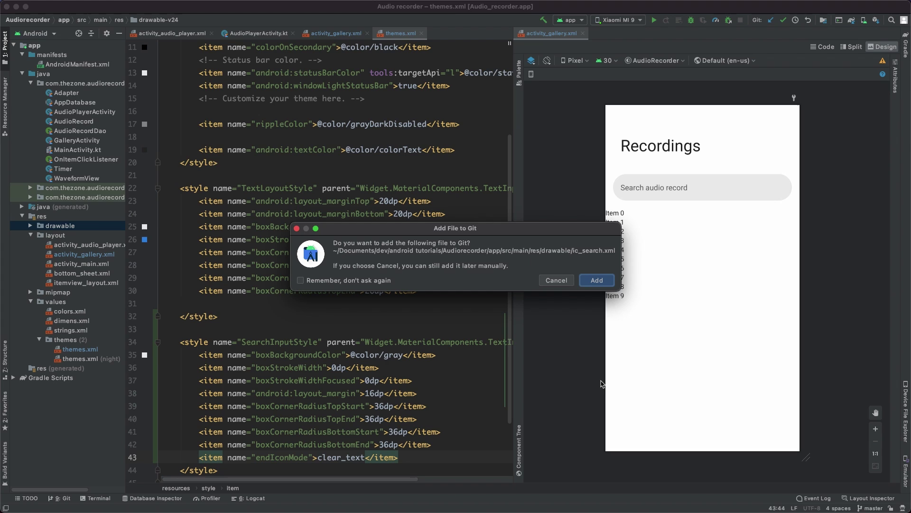
left_click(595, 284)
key("Return")
type("<ite")
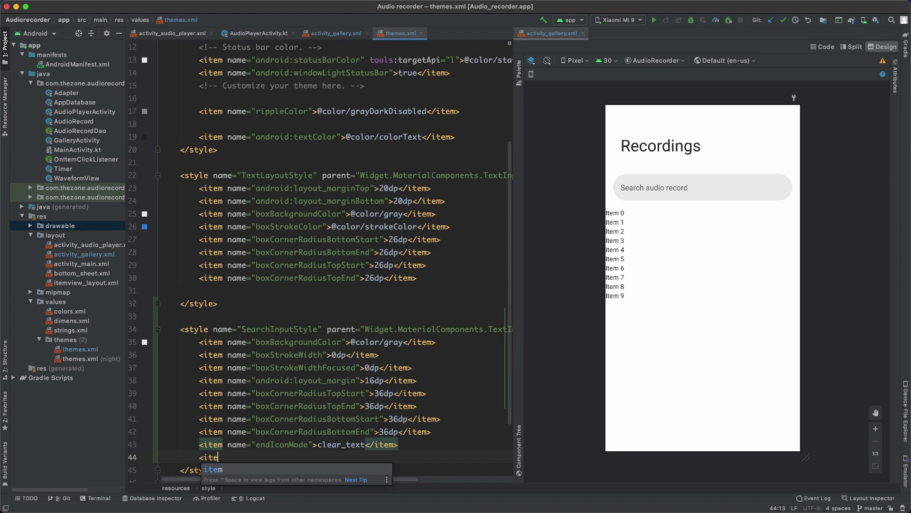
key("Return")
type("start")
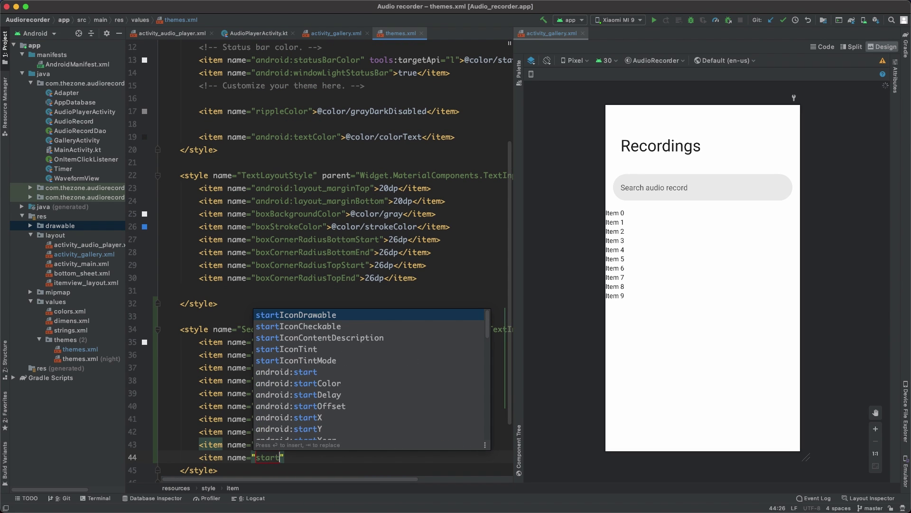
key("Return")
type(">ic_sea</item>")
key("Return")
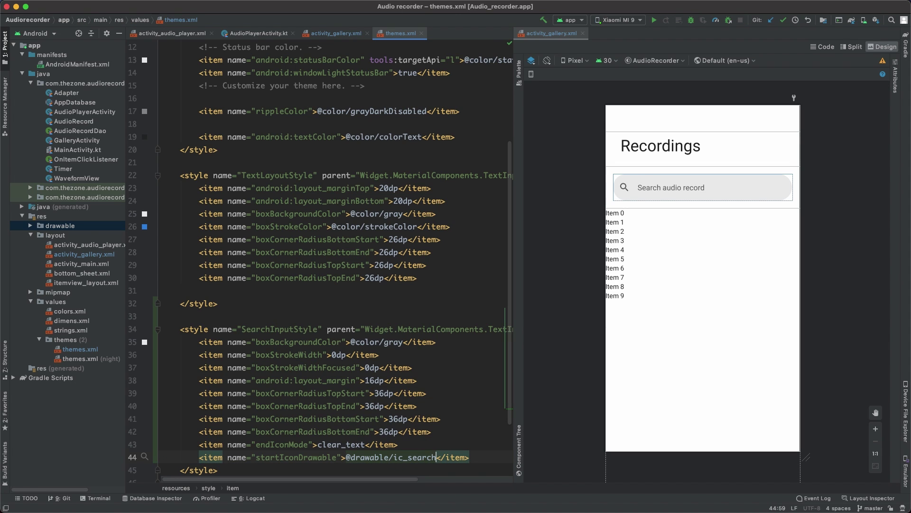
Launch the app on the device and focus the search field on the Recordings screen
left_click(654, 20)
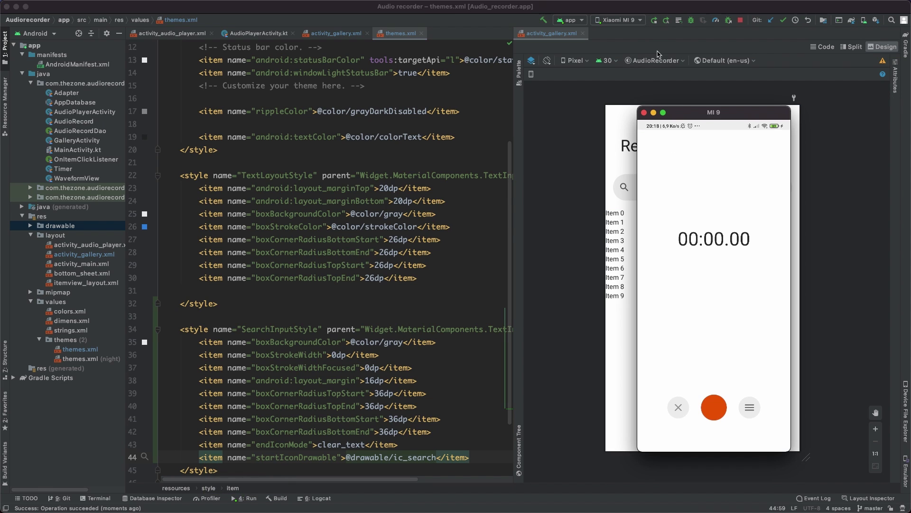
left_click(752, 410)
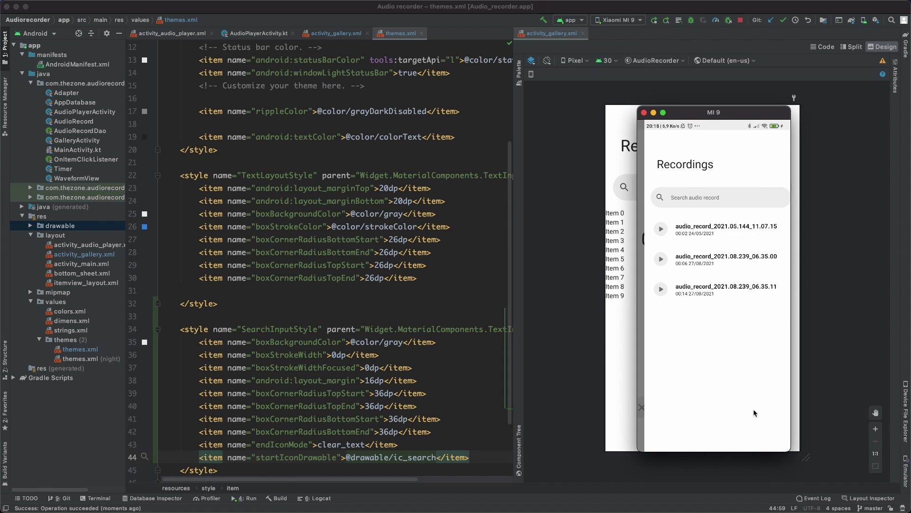
left_click(704, 196)
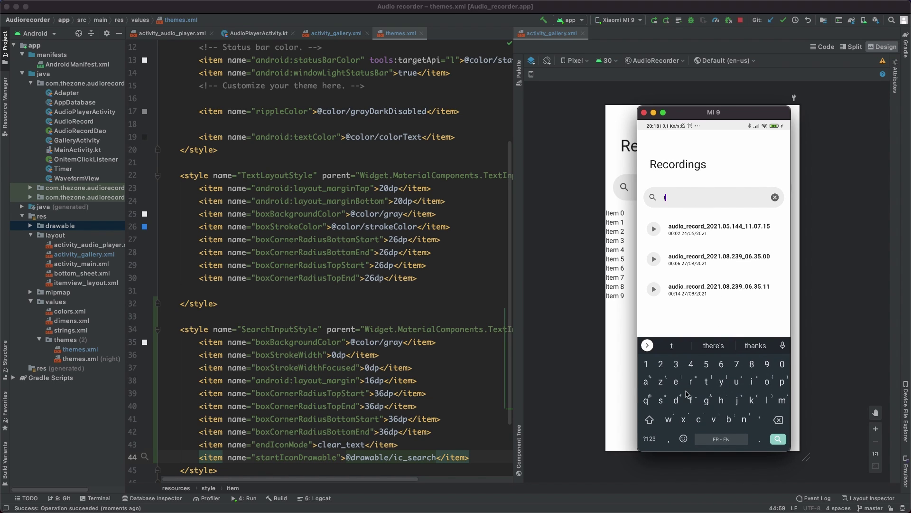
type("tryj")
Clear the typed search text with the end icon, then edit the field again
left_click(775, 198)
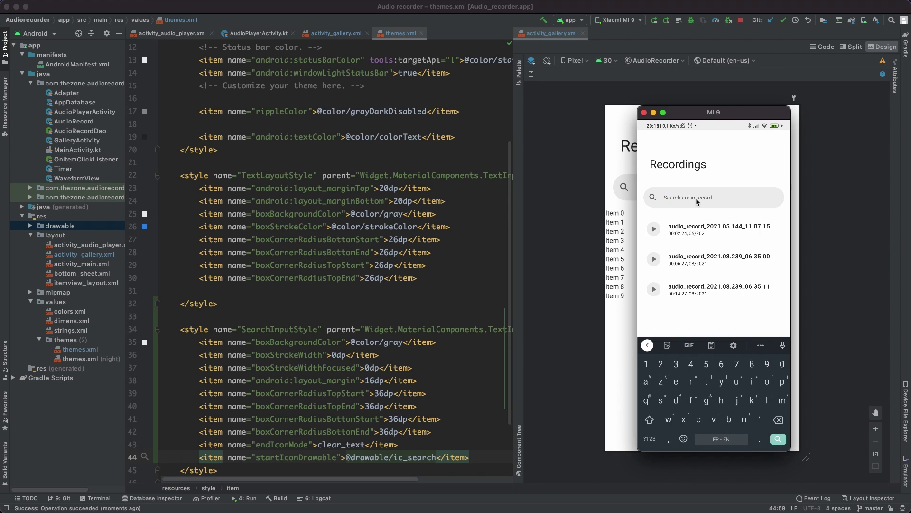
type("kjlzajd")
left_click(698, 196)
left_click(707, 197)
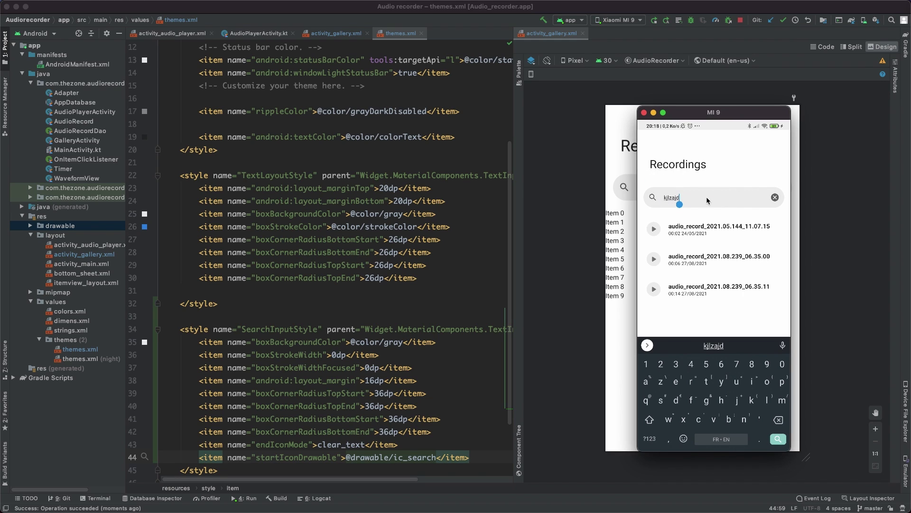